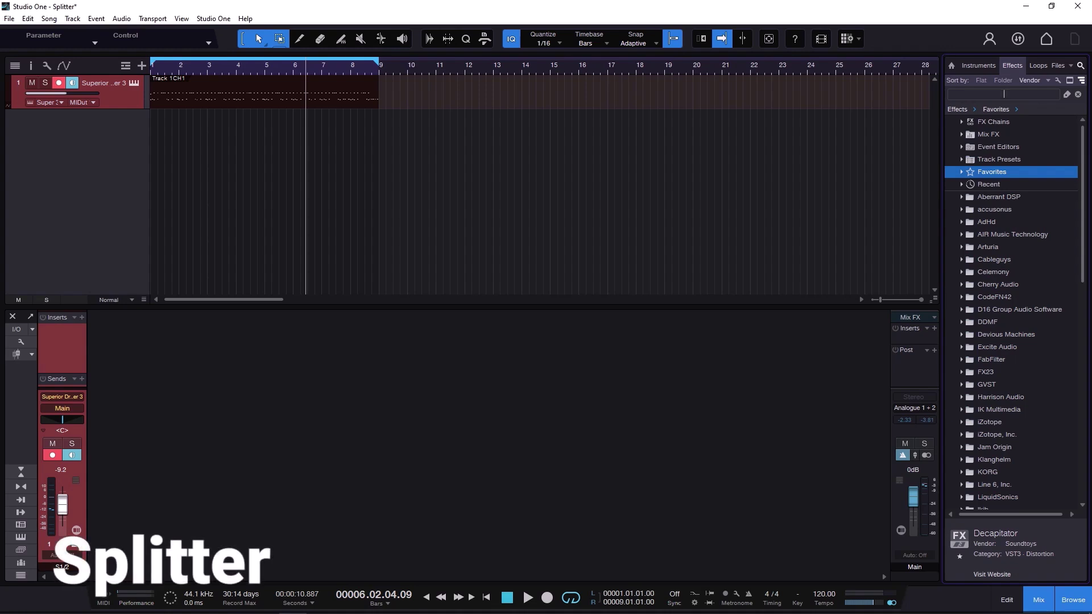
# Play the drum track from around bar 3 and stop playback
pyautogui.click(195, 73)
pyautogui.press('space')
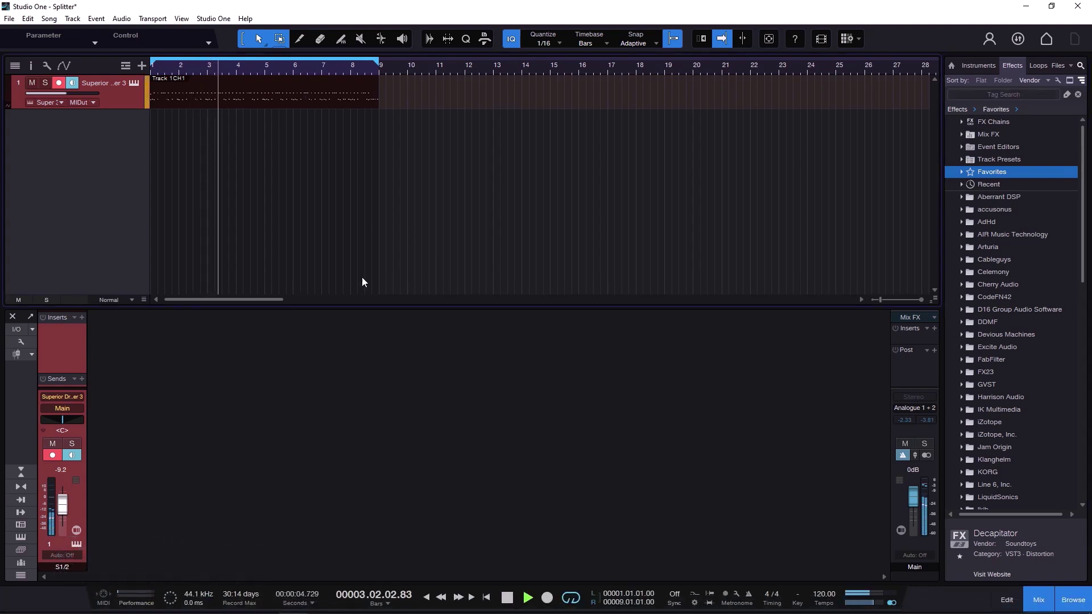
pyautogui.click(507, 601)
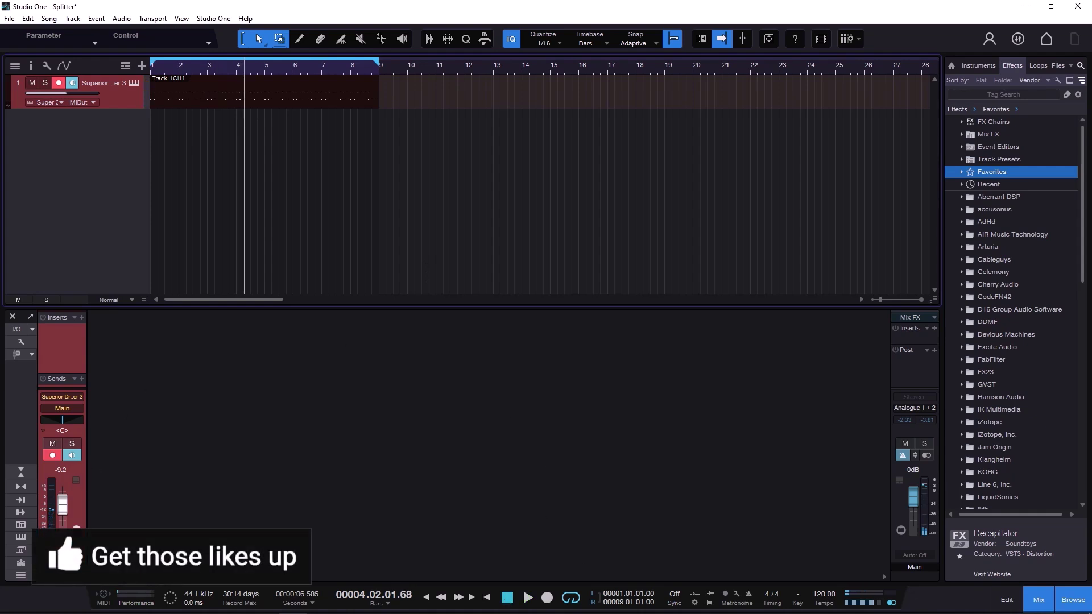
# Open the drum track's channel editor and show its effects routing view
pyautogui.hotkey('shift', 'e')
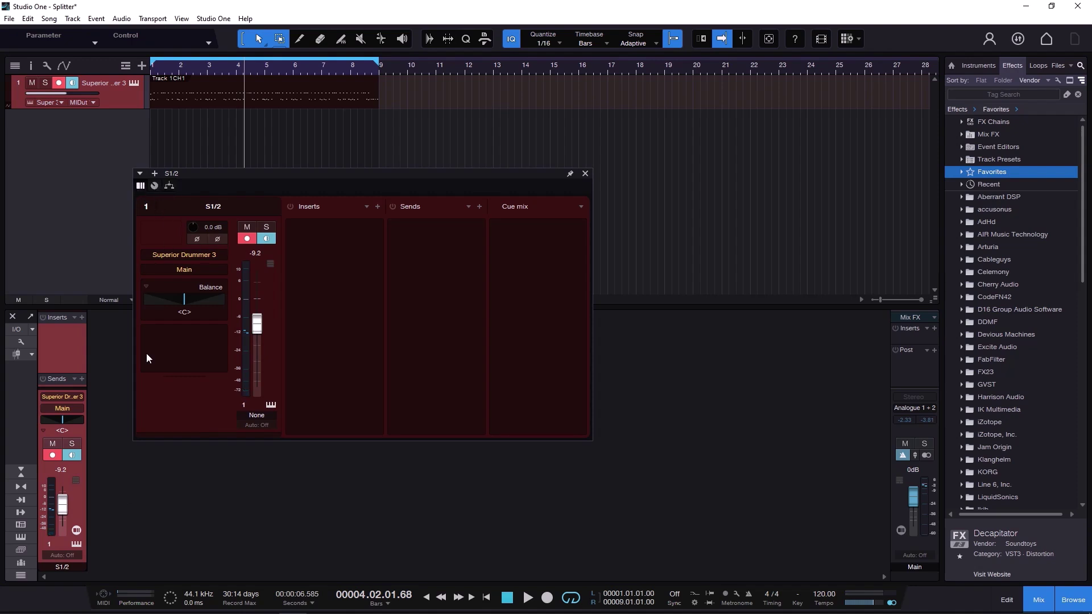
pyautogui.click(154, 186)
pyautogui.click(168, 186)
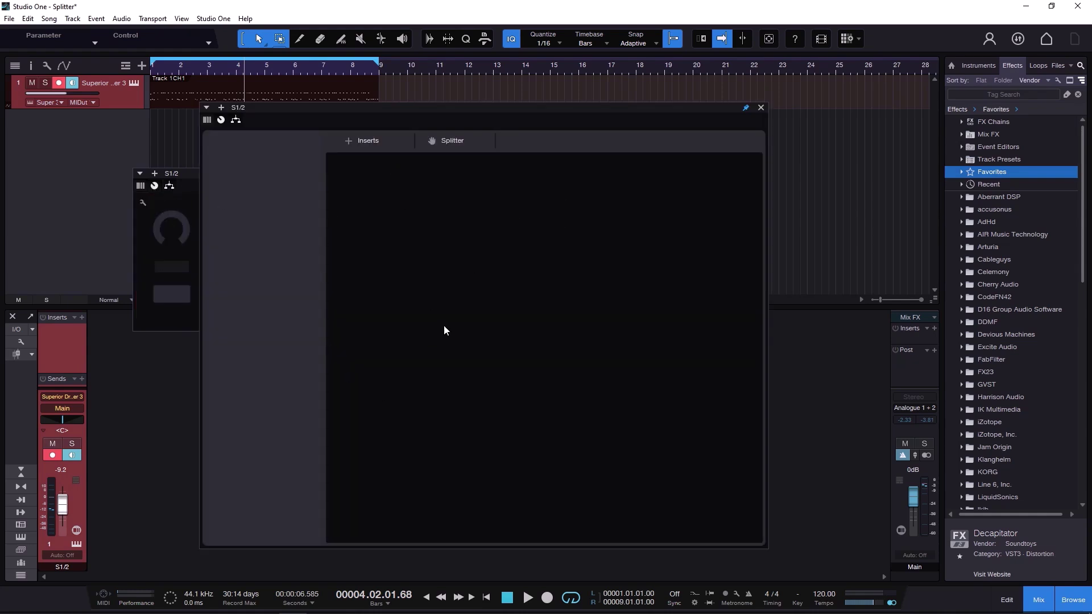
# Search the effects for "fab", add Pro-Q 3 to the drum channel's inserts, and close its plug-in window
pyautogui.click(1005, 94)
pyautogui.write('fab')
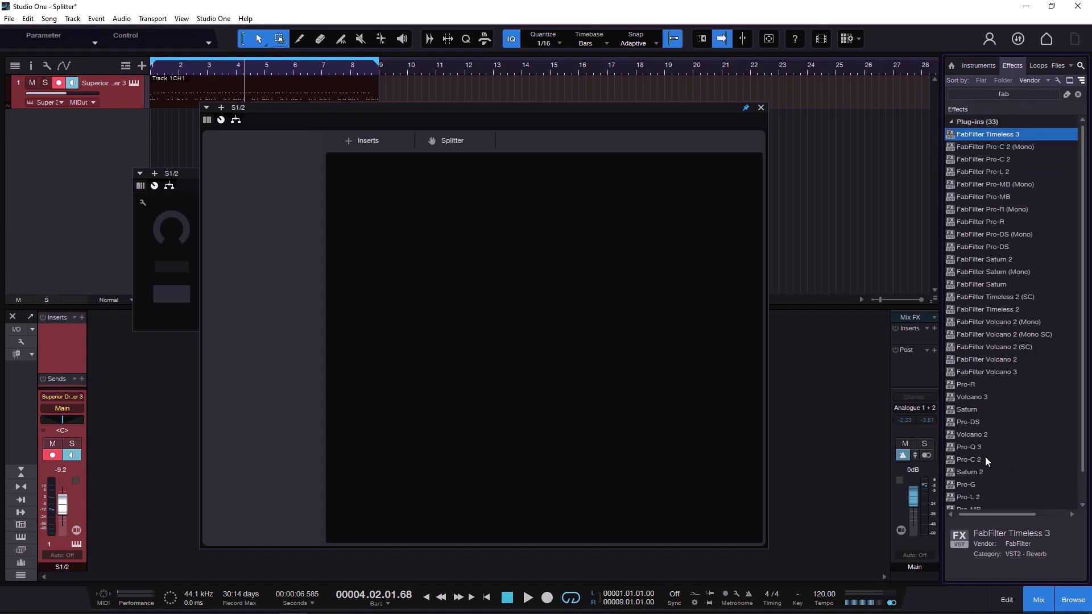
pyautogui.moveTo(974, 450); pyautogui.dragTo(49, 336)
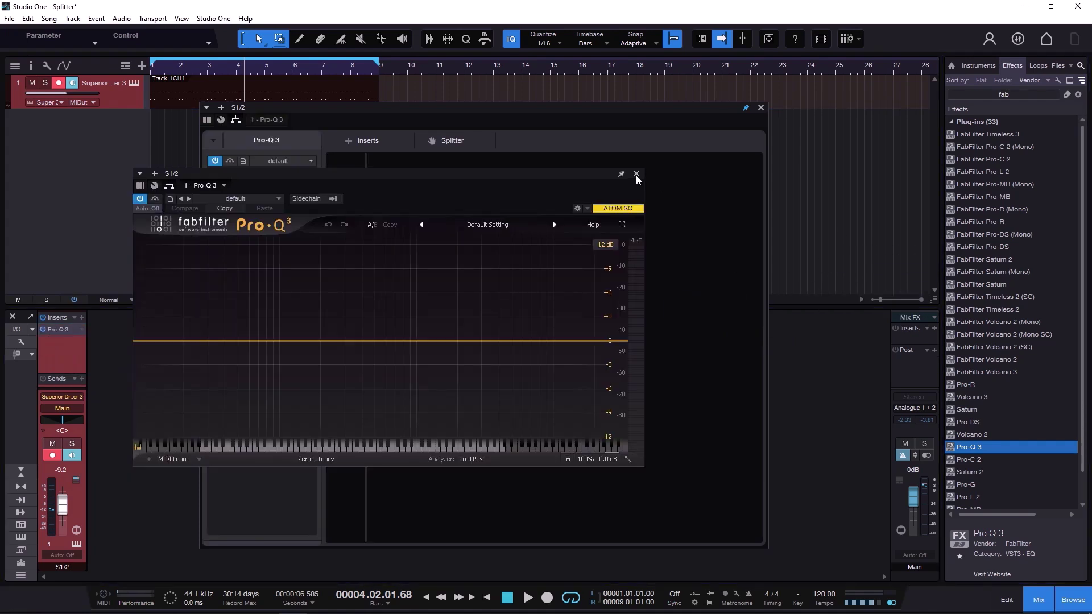
pyautogui.click(635, 174)
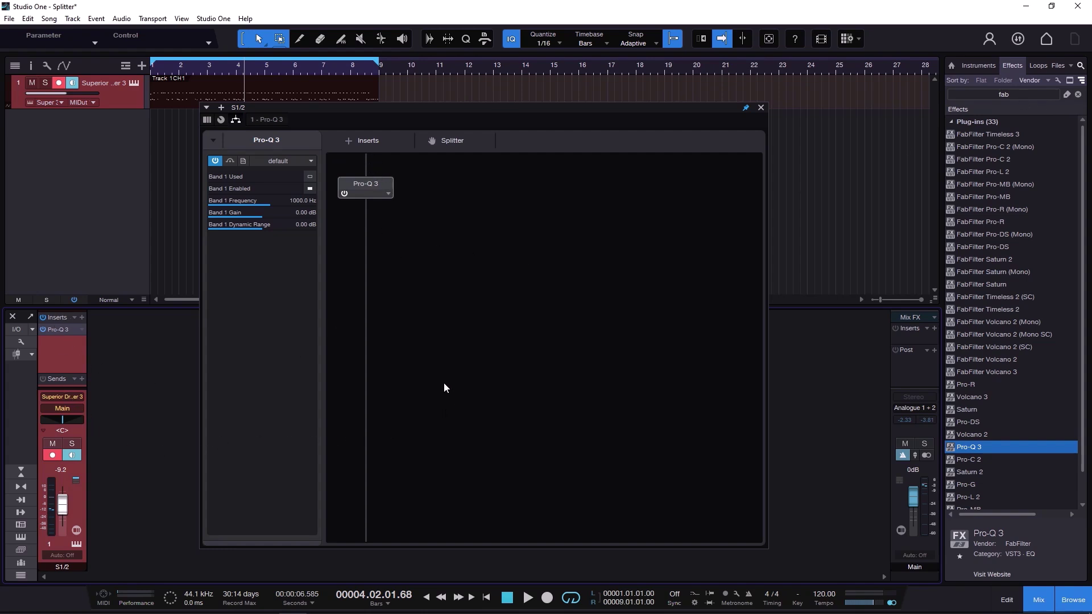
# Add a low-cut band at about 510 Hz with a 12 dB/oct slope in Pro-Q 3 while the drums play
pyautogui.doubleClick(372, 184)
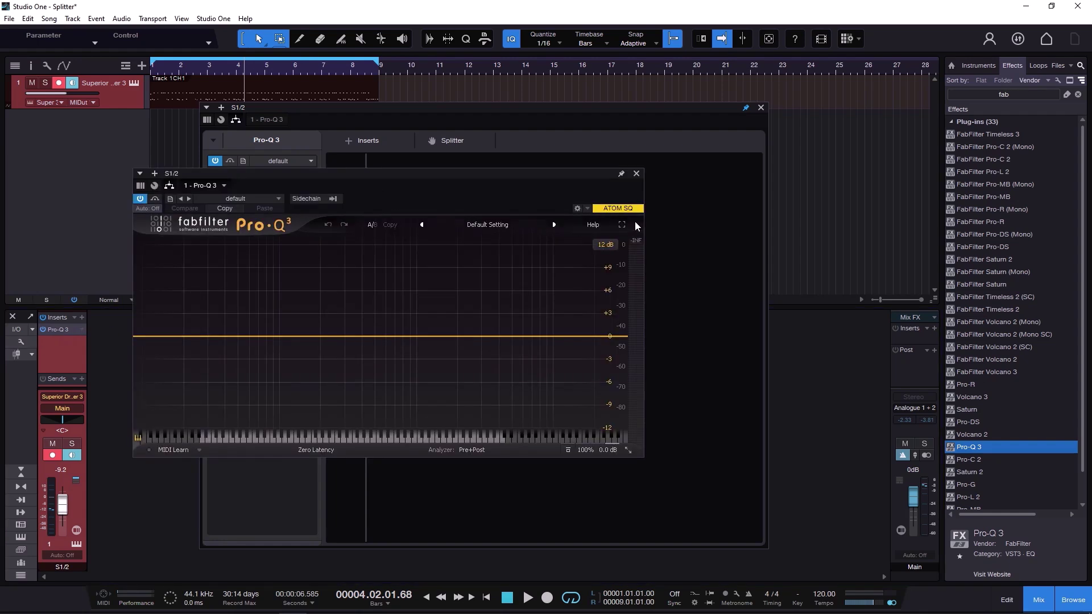
pyautogui.click(294, 336)
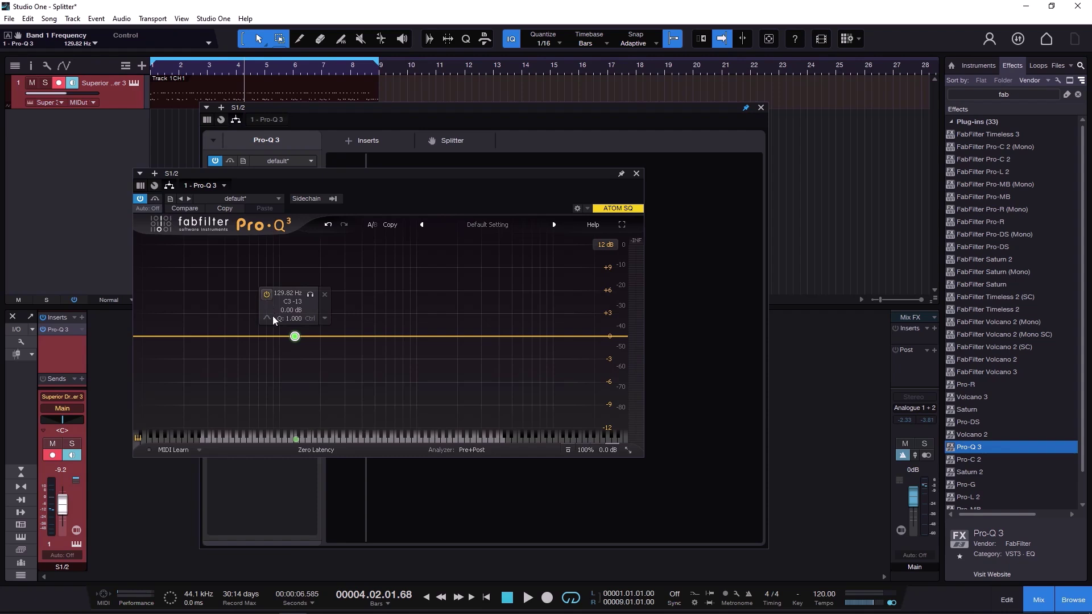
pyautogui.press('space')
pyautogui.click(266, 318)
pyautogui.click(289, 326)
pyautogui.moveTo(295, 336); pyautogui.dragTo(375, 334)
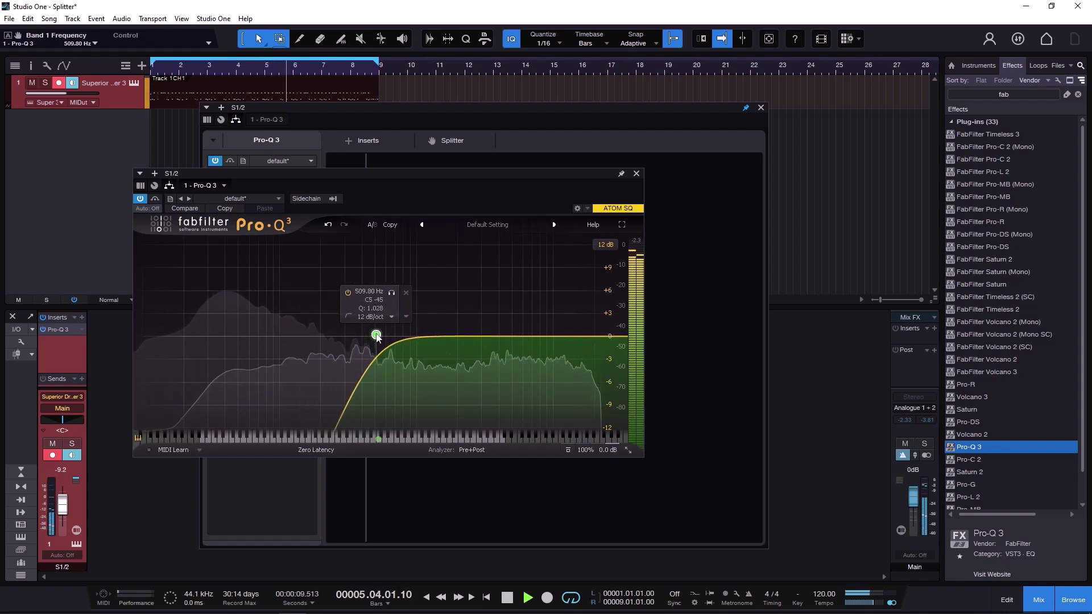
pyautogui.click(636, 174)
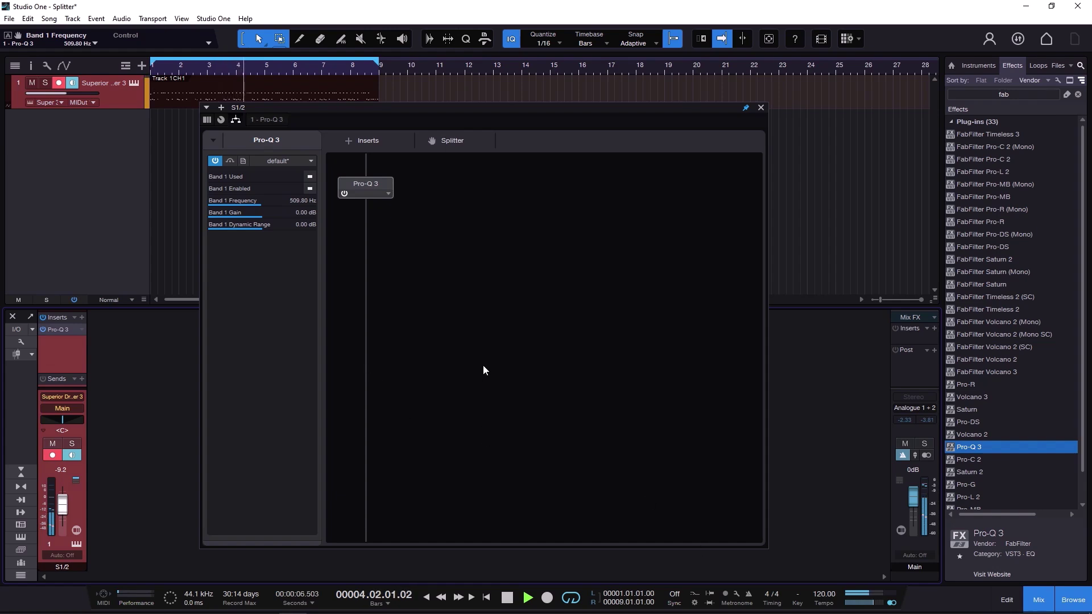
pyautogui.press('space')
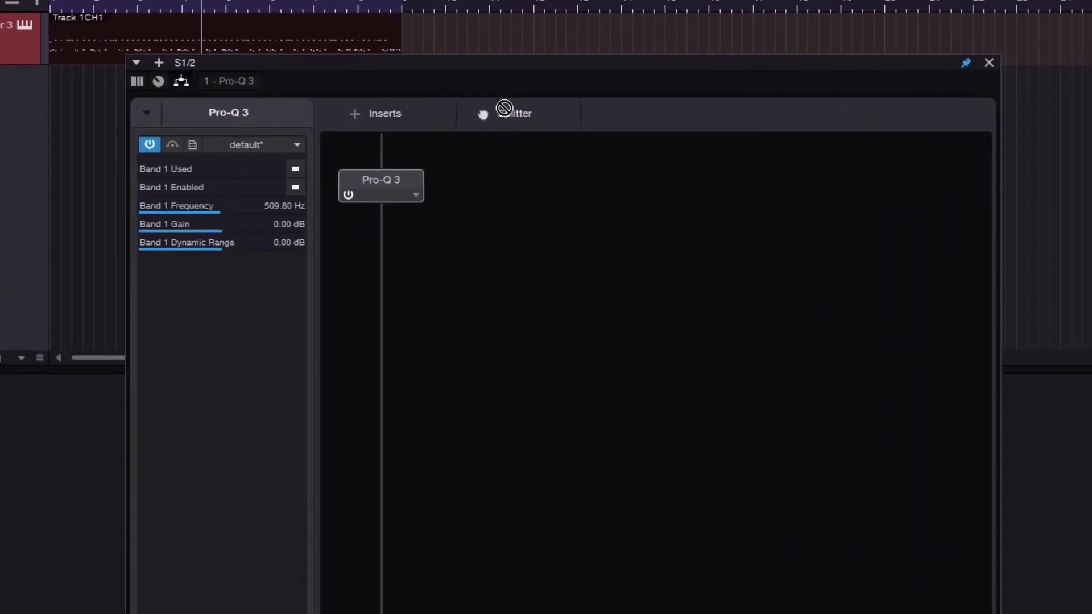
# Insert a Splitter ahead of Pro-Q 3 in the routing chain and add Decapitator after Pro-Q 3
pyautogui.moveTo(447, 139); pyautogui.dragTo(477, 258)
pyautogui.moveTo(555, 294); pyautogui.dragTo(388, 158)
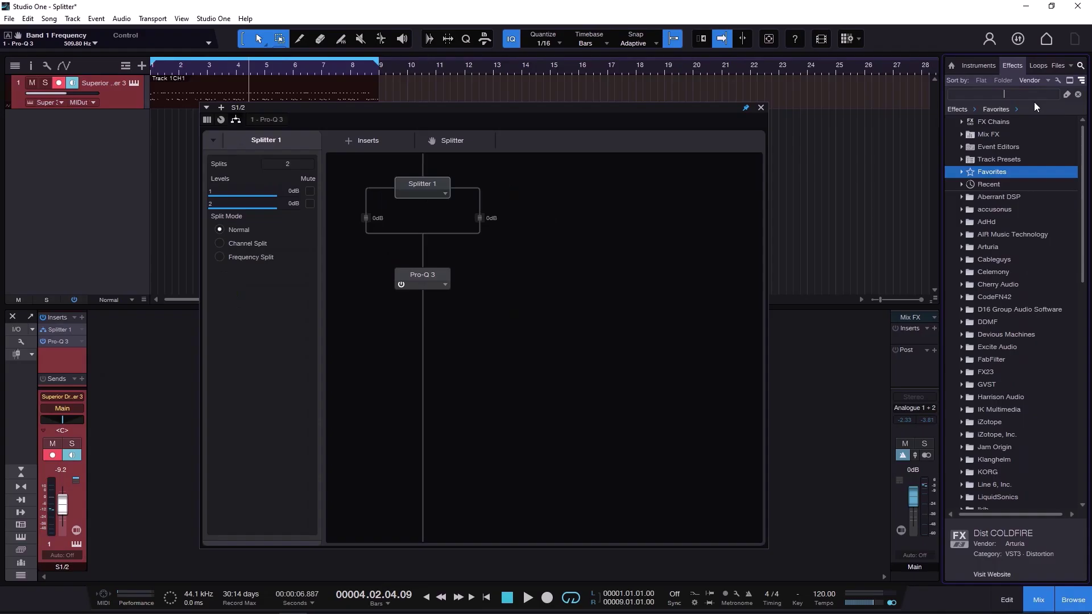
pyautogui.write('dec')
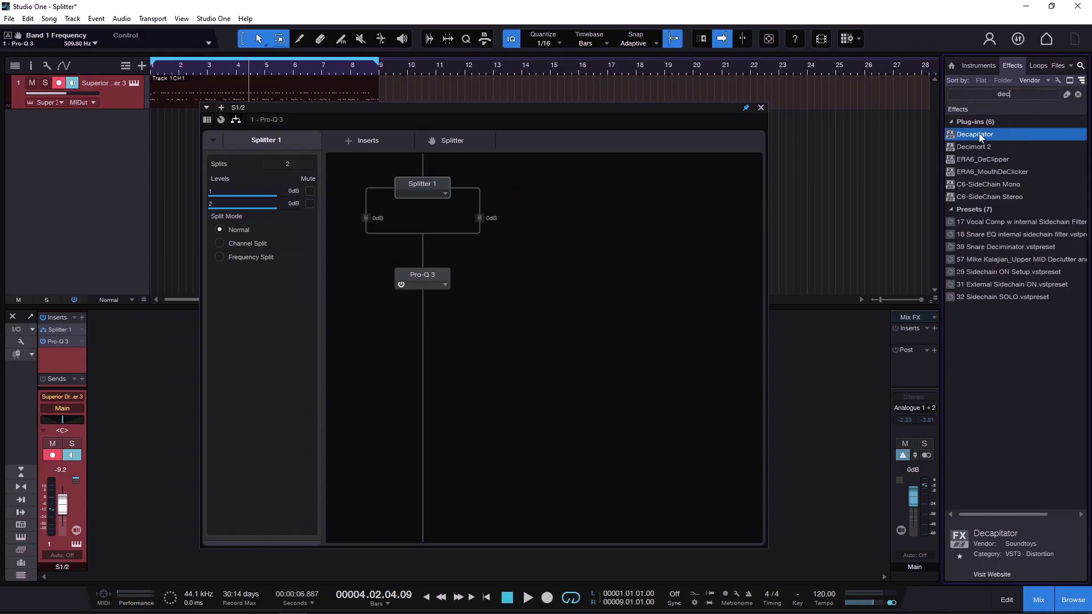
pyautogui.moveTo(979, 137); pyautogui.dragTo(415, 301)
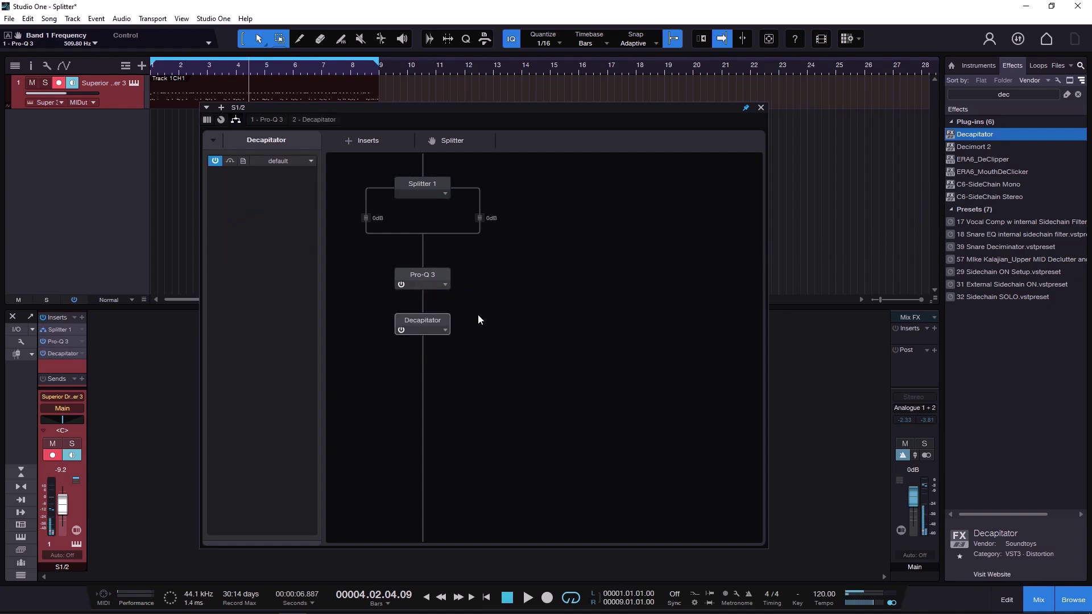
# Play the drums and compare the sound with Pro-Q 3 bypassed and re-enabled
pyautogui.press('space')
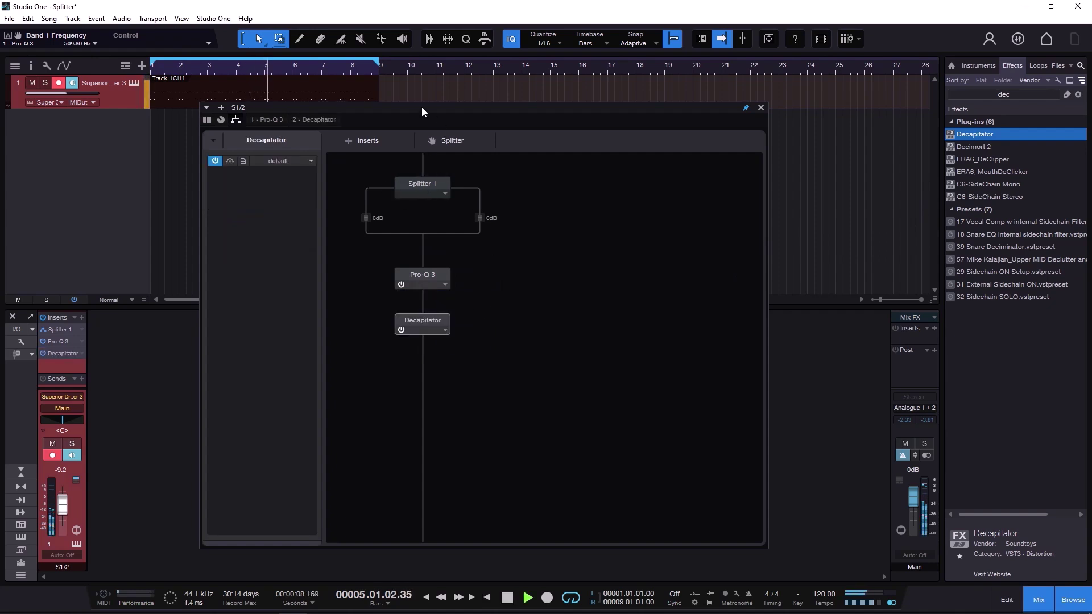
pyautogui.click(400, 284)
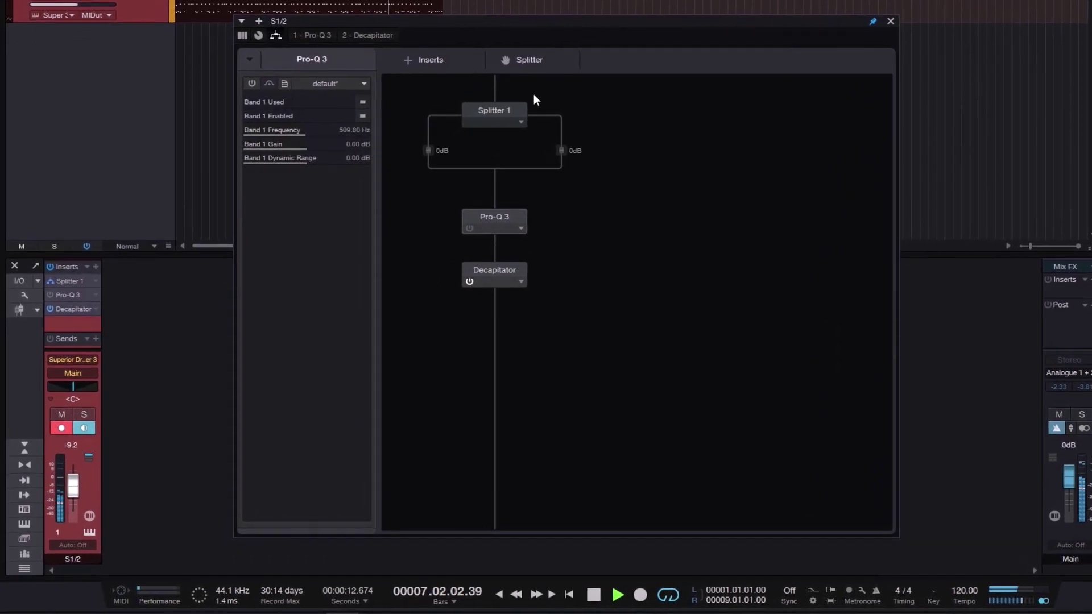
pyautogui.click(469, 228)
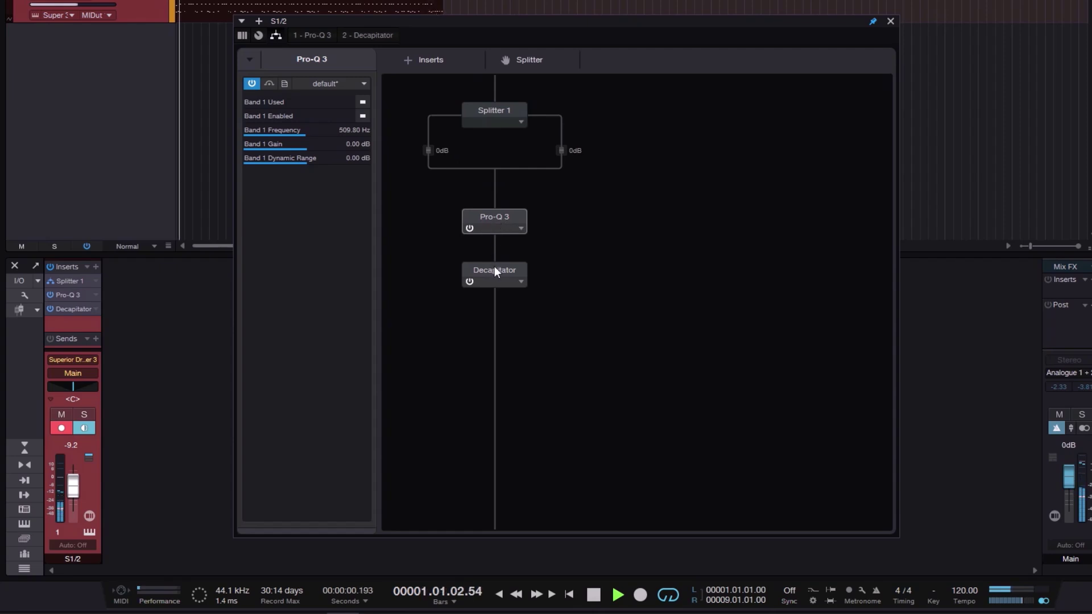
pyautogui.press('space')
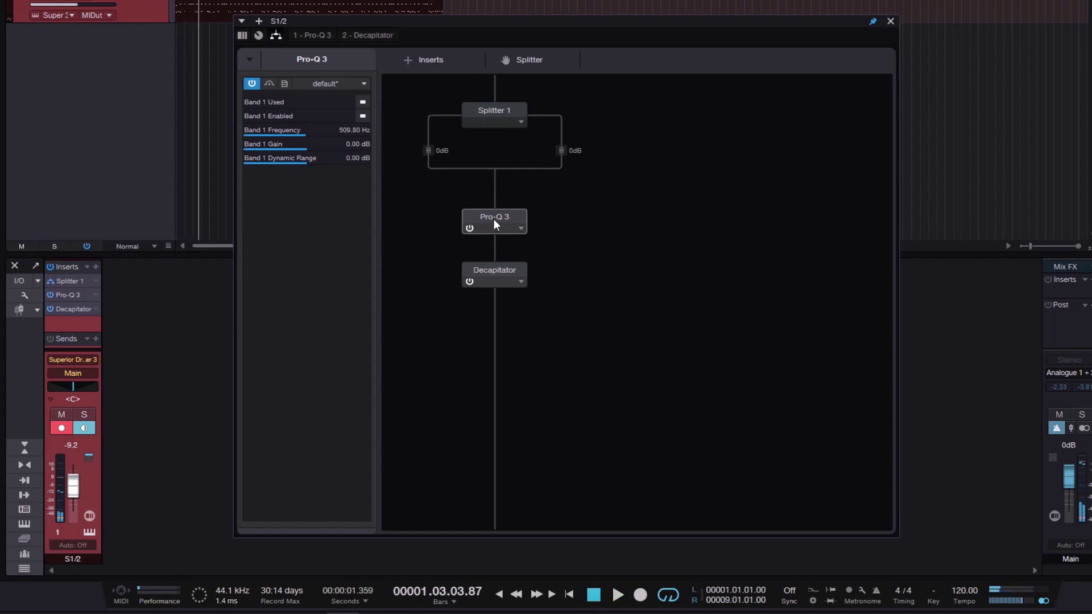
# Move Pro-Q 3 and Decapitator into the second branch of Splitter 1, with Decapitator below Pro-Q 3
pyautogui.click(486, 113)
pyautogui.moveTo(502, 220); pyautogui.dragTo(532, 203)
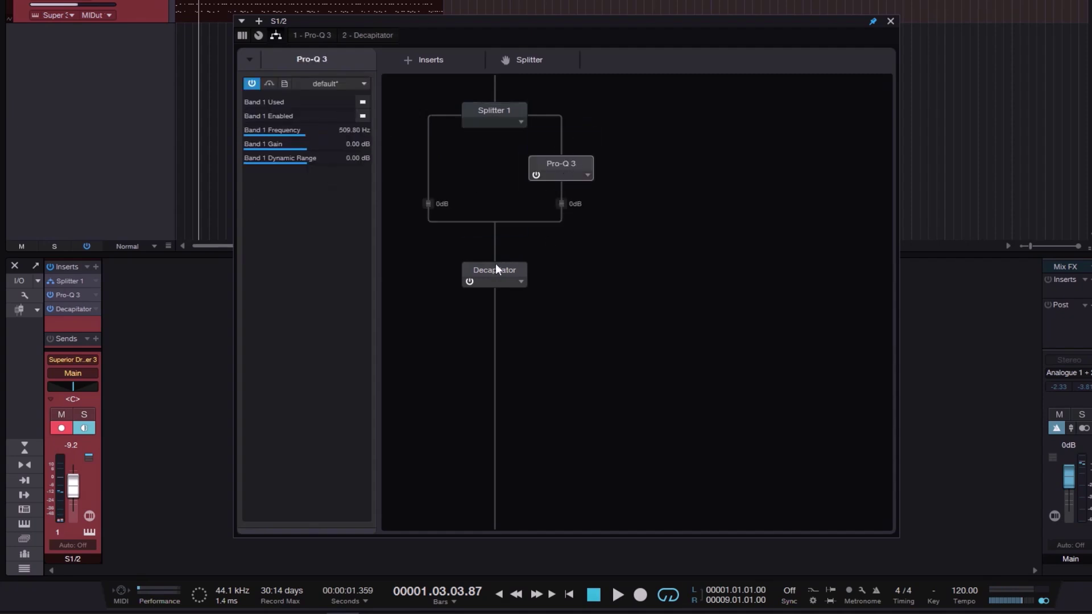
pyautogui.moveTo(496, 264); pyautogui.dragTo(562, 196)
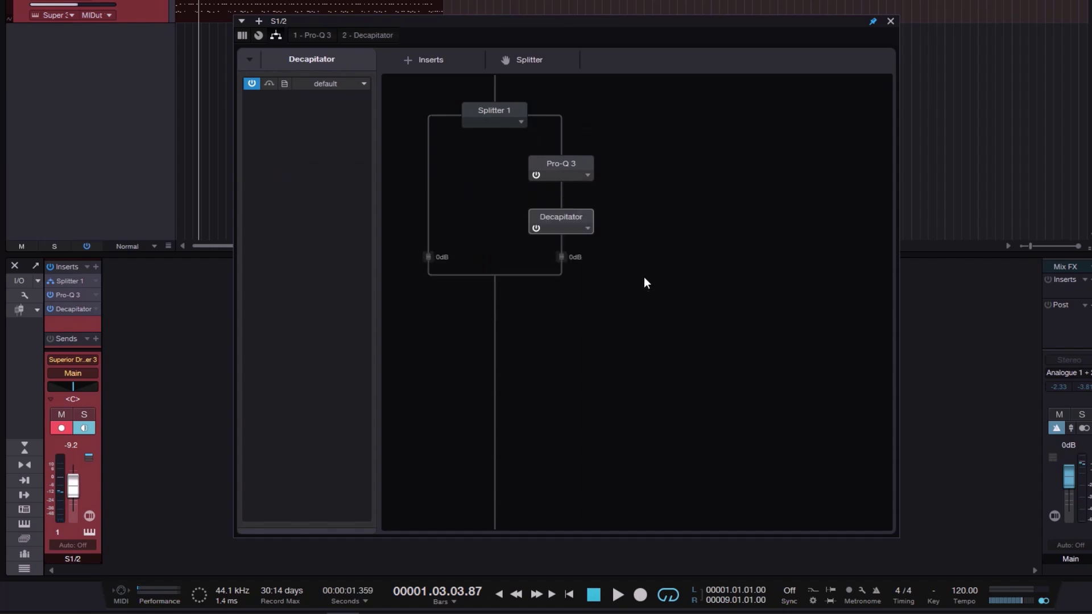
# Raise the Drive on Decapitator, start playback, and close the plug-in window
pyautogui.doubleClick(567, 224)
pyautogui.moveTo(264, 309); pyautogui.dragTo(258, 258)
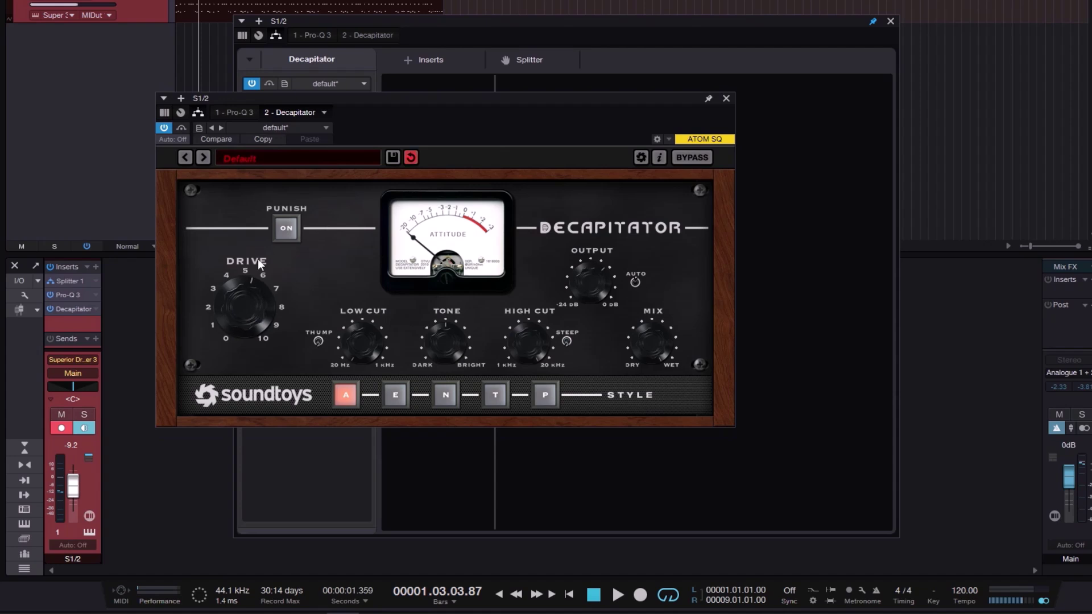
pyautogui.press('space')
pyautogui.click(725, 98)
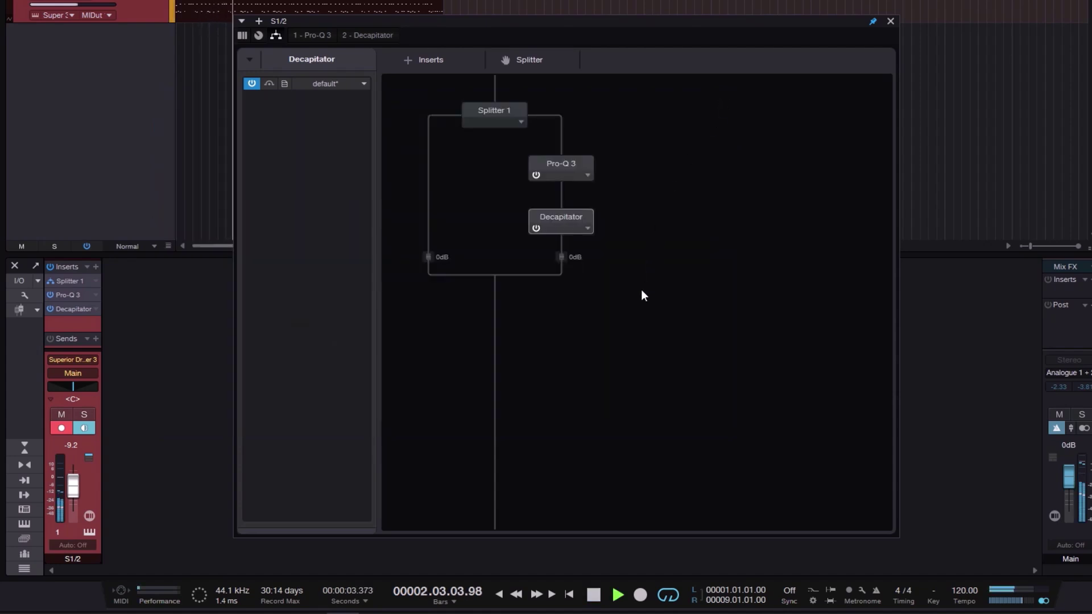
# Mute the second and first branches of Splitter 1 in turn during playback and unmute both
pyautogui.click(503, 113)
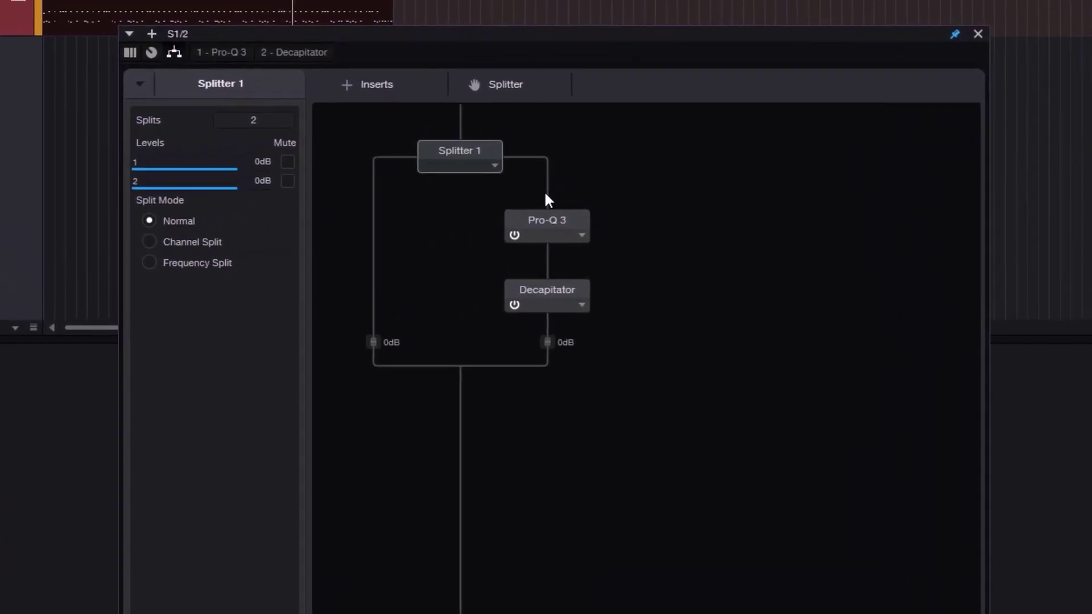
pyautogui.click(547, 196)
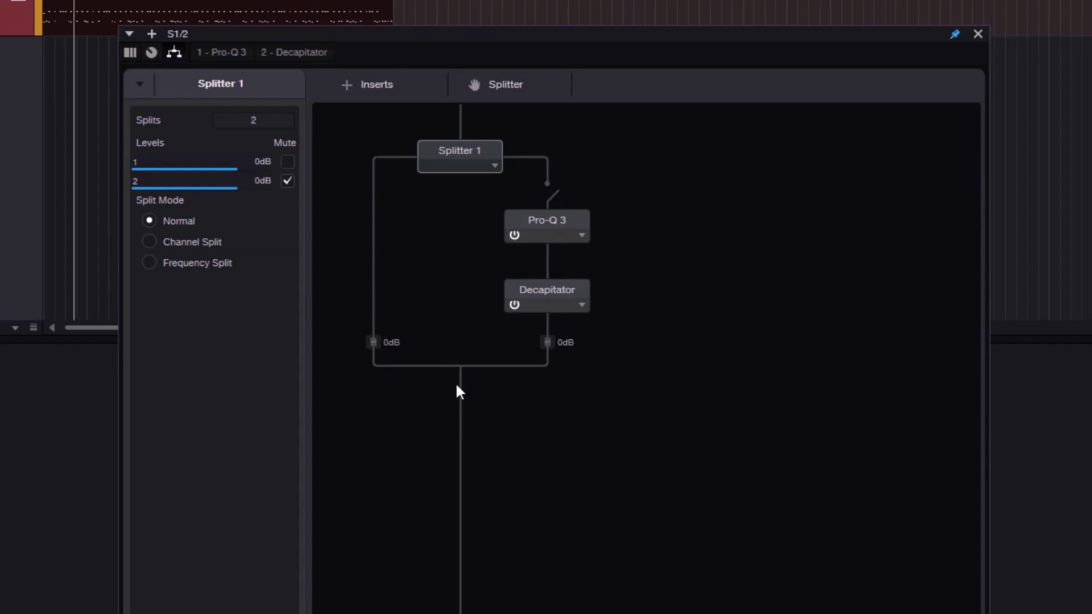
pyautogui.click(372, 200)
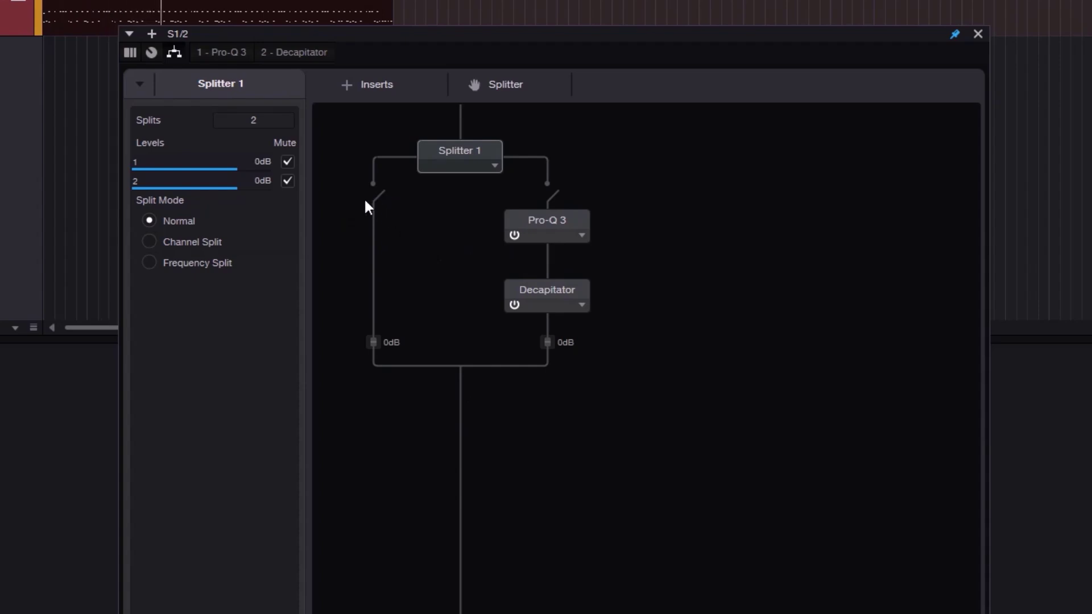
pyautogui.click(550, 200)
pyautogui.click(378, 199)
# Set the level of Splitter 1's second branch to -10.0 dB and its number of splits to 4
pyautogui.moveTo(232, 185); pyautogui.dragTo(126, 196)
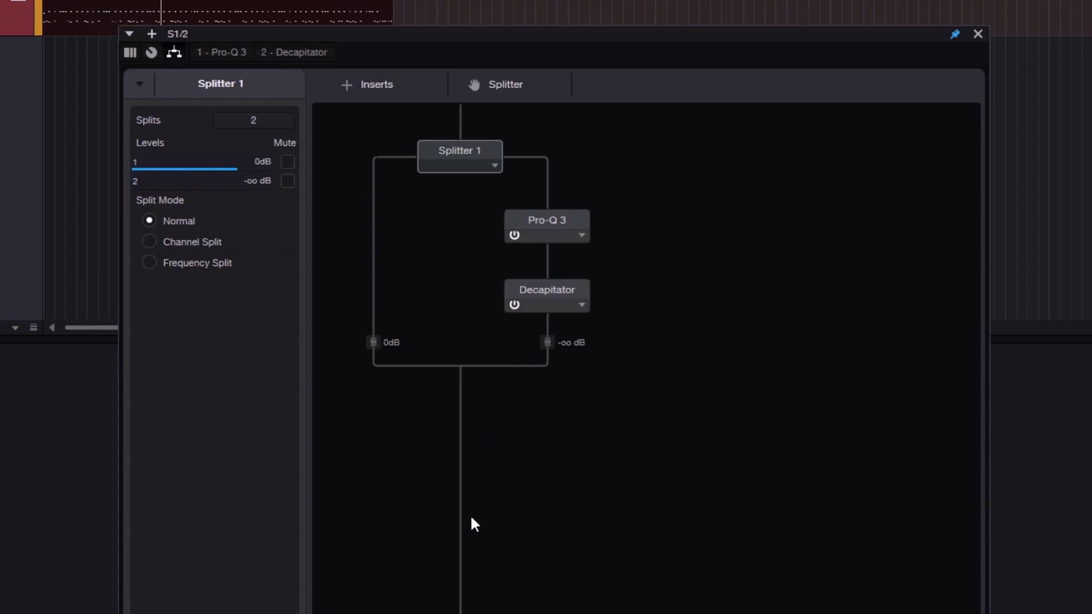
pyautogui.moveTo(154, 189); pyautogui.dragTo(230, 197)
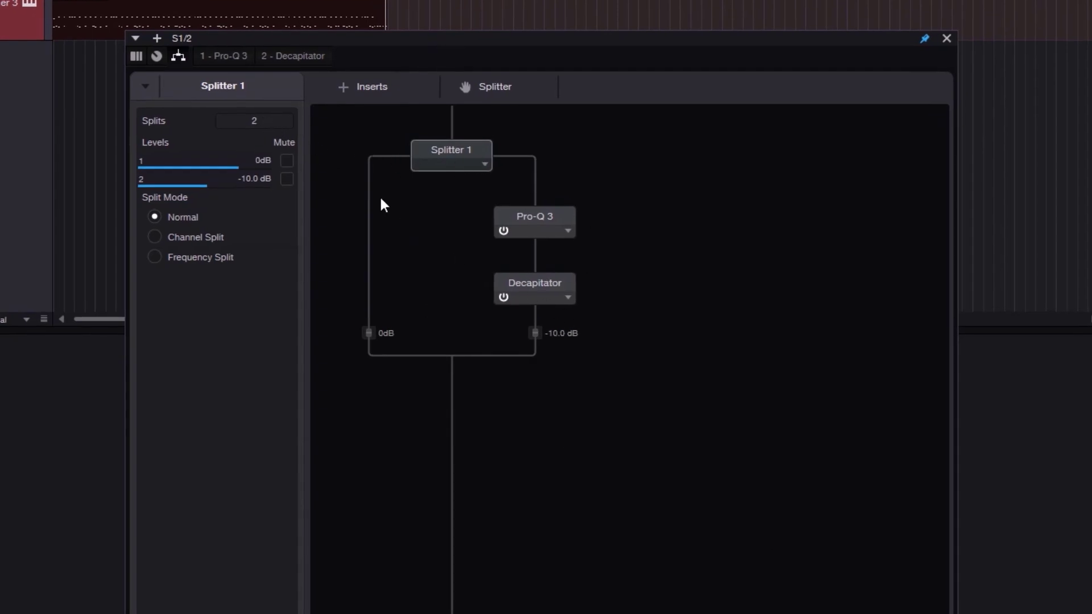
pyautogui.scroll(3, 276, 117)
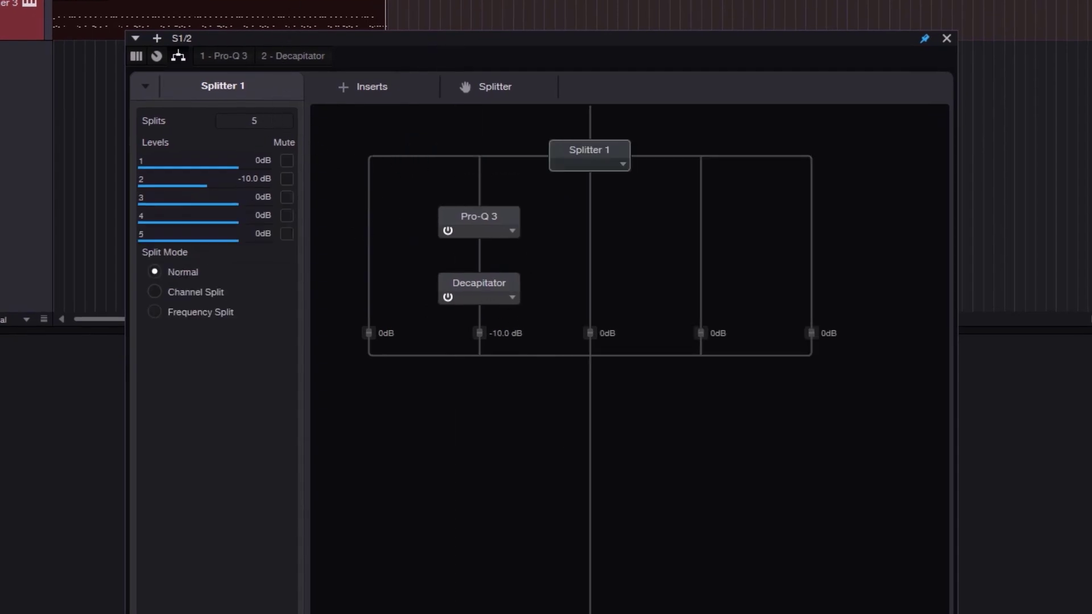
pyautogui.scroll(-1, 263, 129)
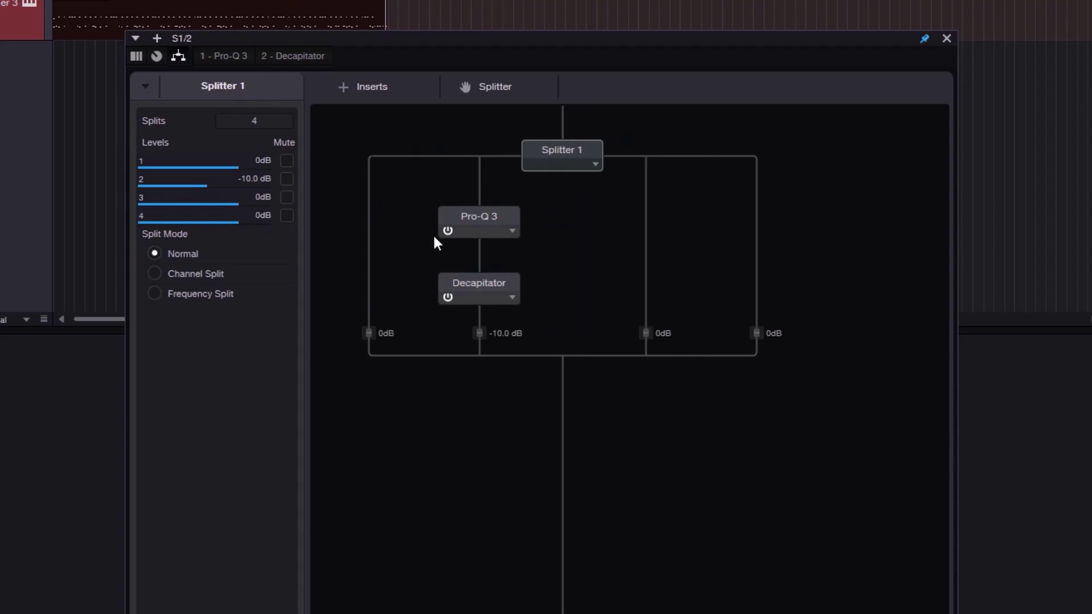
# Move Decapitator to the third branch of Splitter 1 and add Beat Delay to the fourth branch
pyautogui.moveTo(487, 280); pyautogui.dragTo(646, 223)
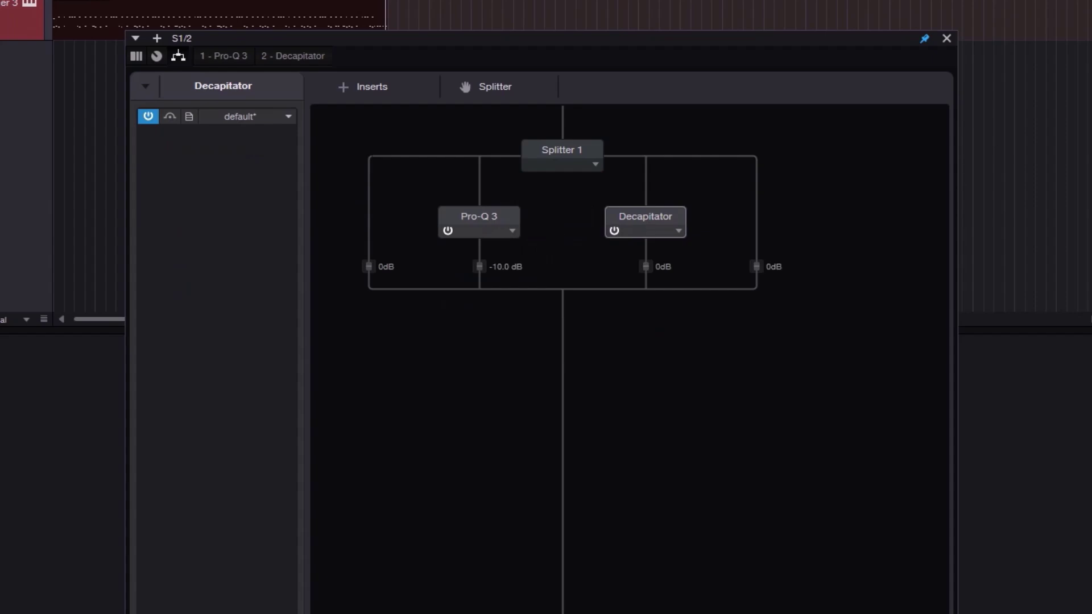
pyautogui.moveTo(1023, 261); pyautogui.dragTo(762, 224)
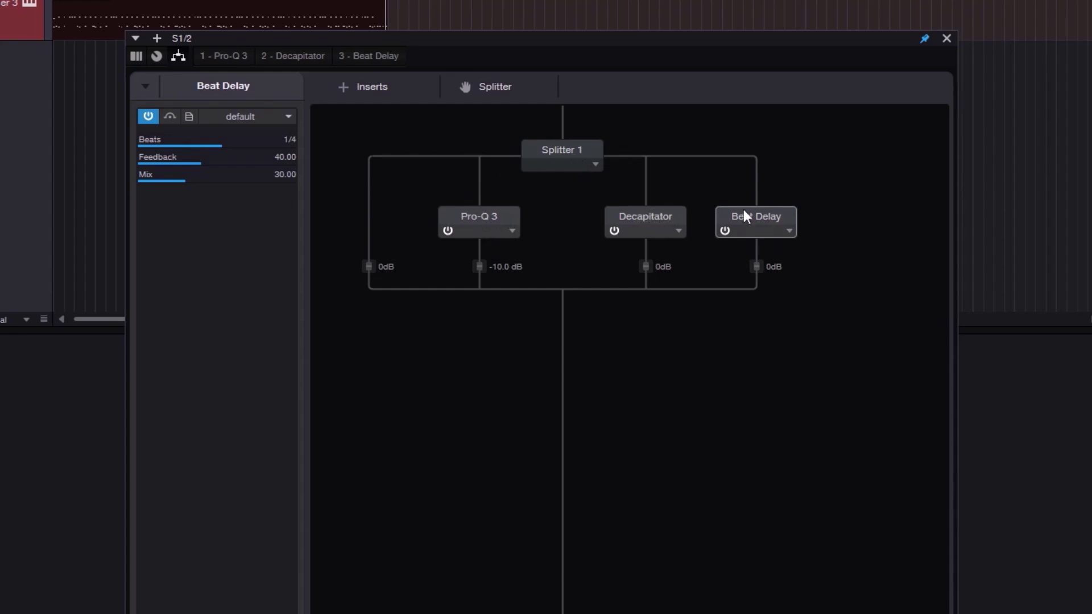
# Set the Beat Delay's Mix to 100 and close its plug-in window
pyautogui.doubleClick(761, 216)
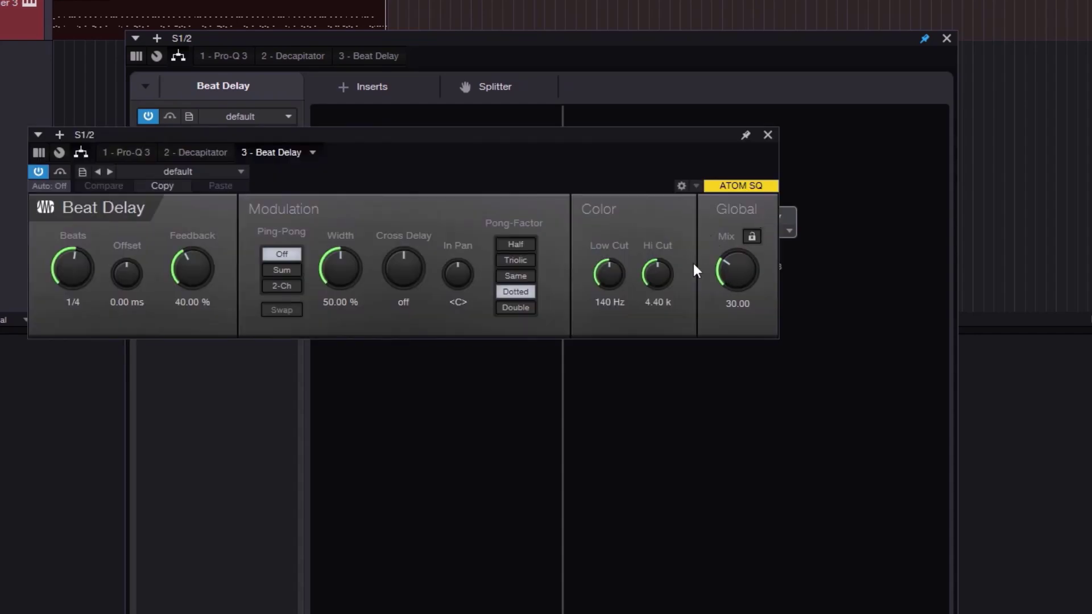
pyautogui.moveTo(738, 272); pyautogui.dragTo(738, 239)
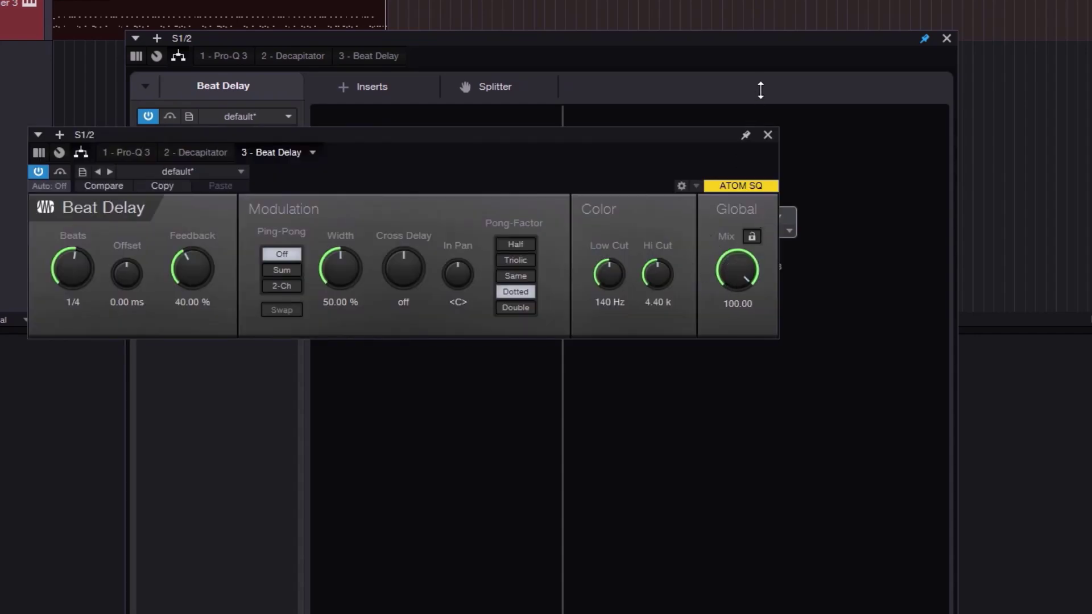
pyautogui.click(768, 135)
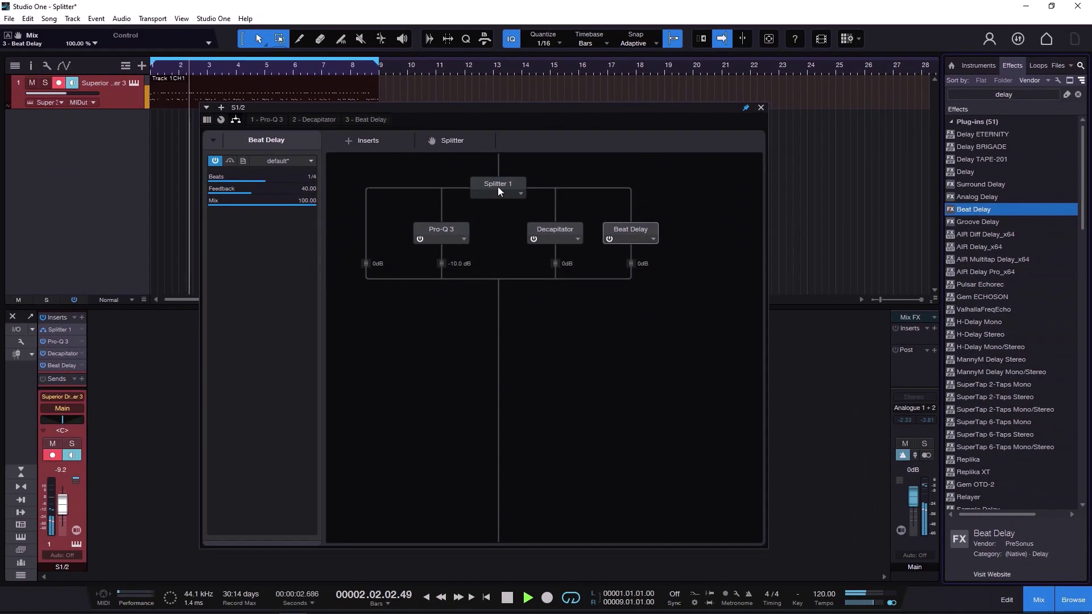
# Lower the levels of Splitter 1's second, third and fourth branches to -∞ dB and set the drum track's volume to -6.7
pyautogui.click(498, 189)
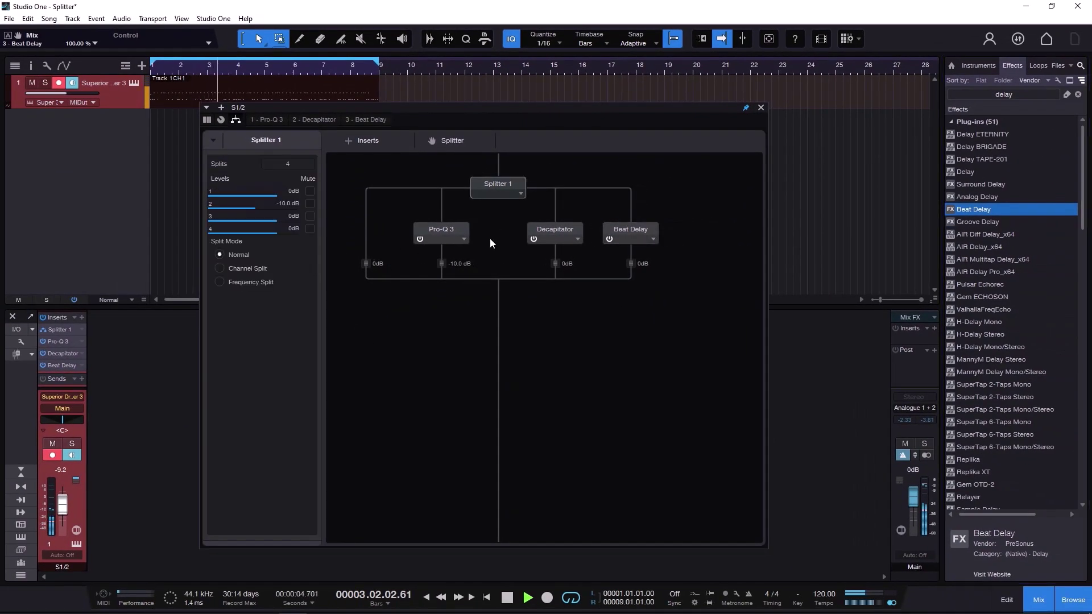
pyautogui.moveTo(442, 263); pyautogui.dragTo(449, 415)
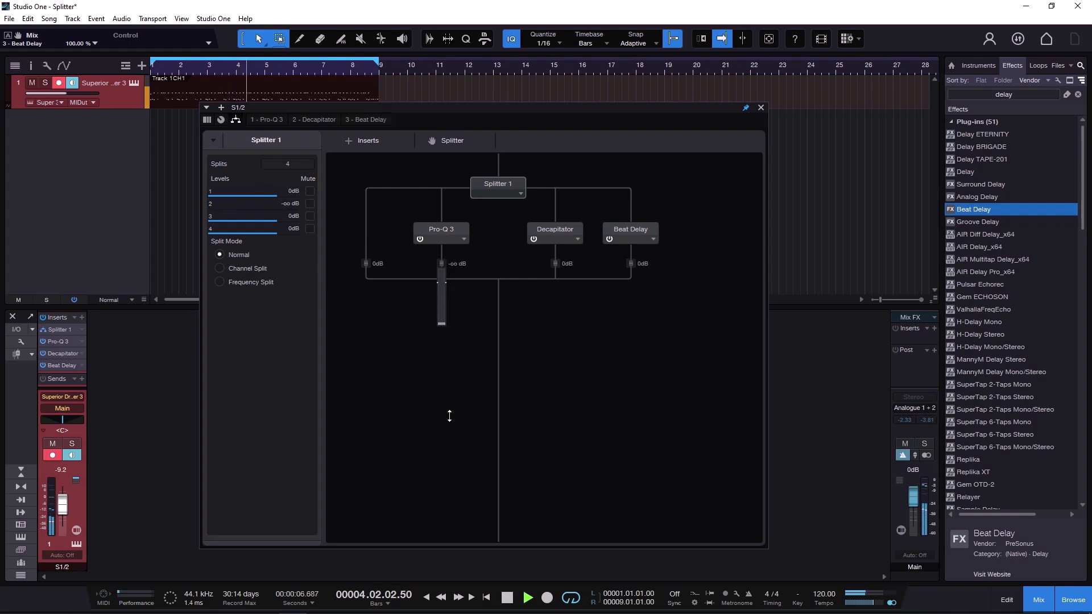
pyautogui.moveTo(555, 264); pyautogui.dragTo(582, 526)
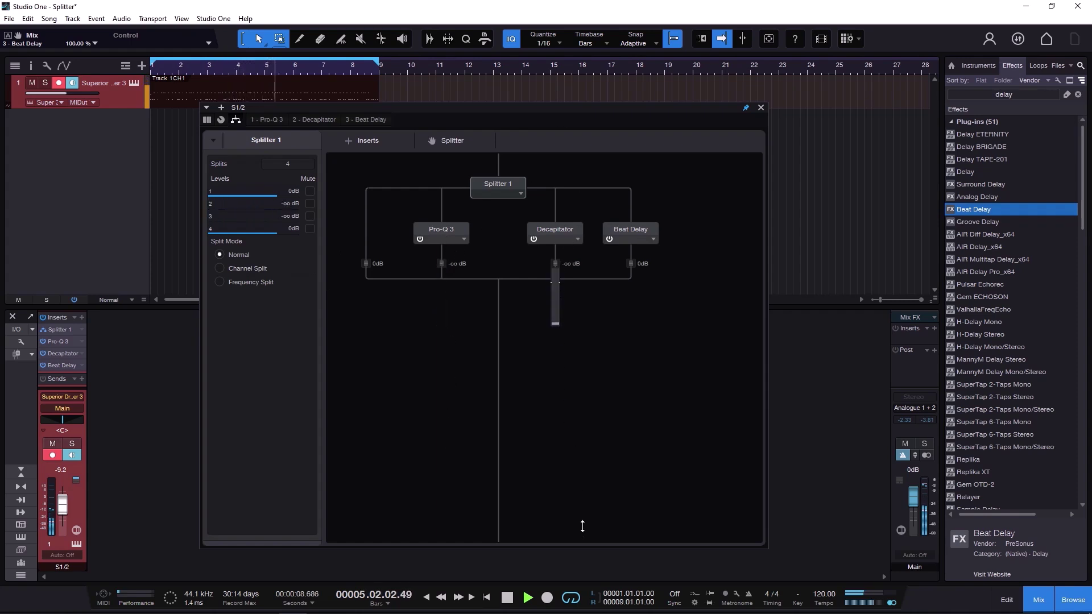
pyautogui.moveTo(631, 263); pyautogui.dragTo(641, 484)
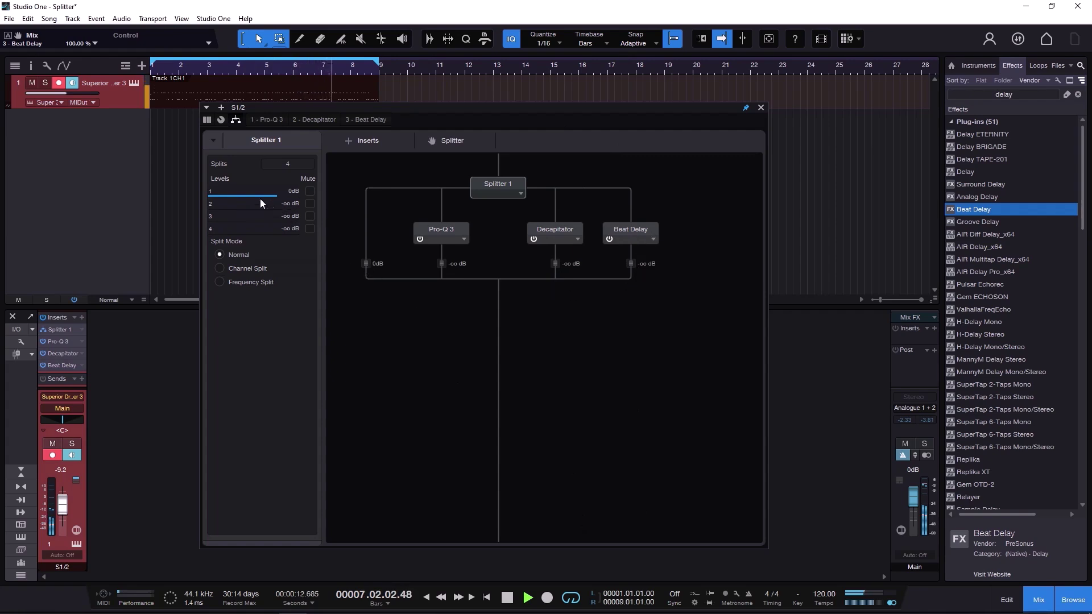
pyautogui.moveTo(67, 93); pyautogui.dragTo(70, 93)
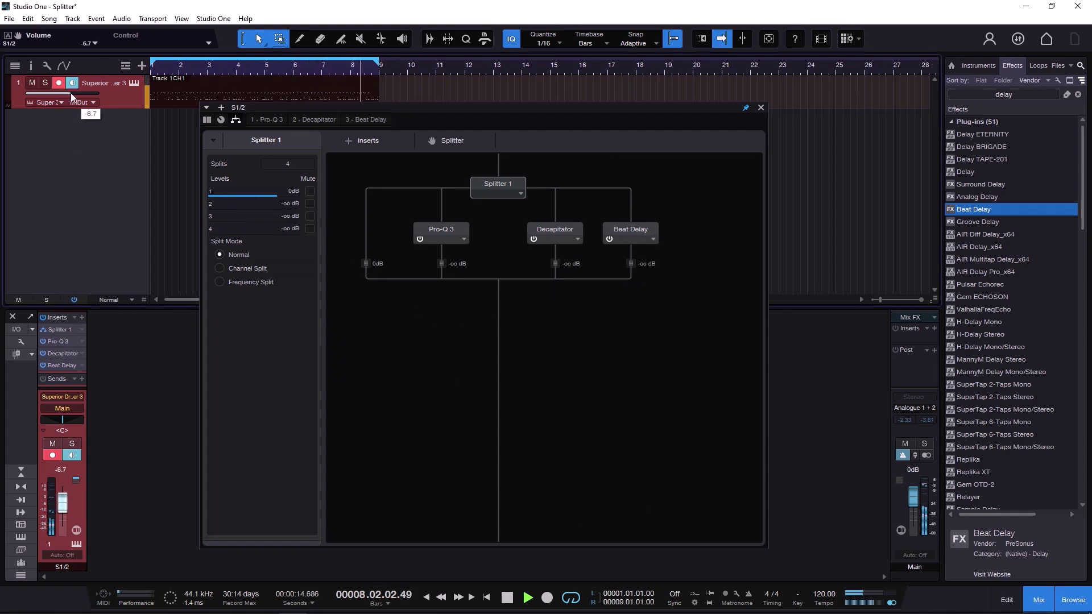
# Set the level of Splitter 1's Pro-Q 3 branch to -25.8 dB and its Decapitator branch to -10.8 dB
pyautogui.moveTo(441, 263); pyautogui.dragTo(448, 287)
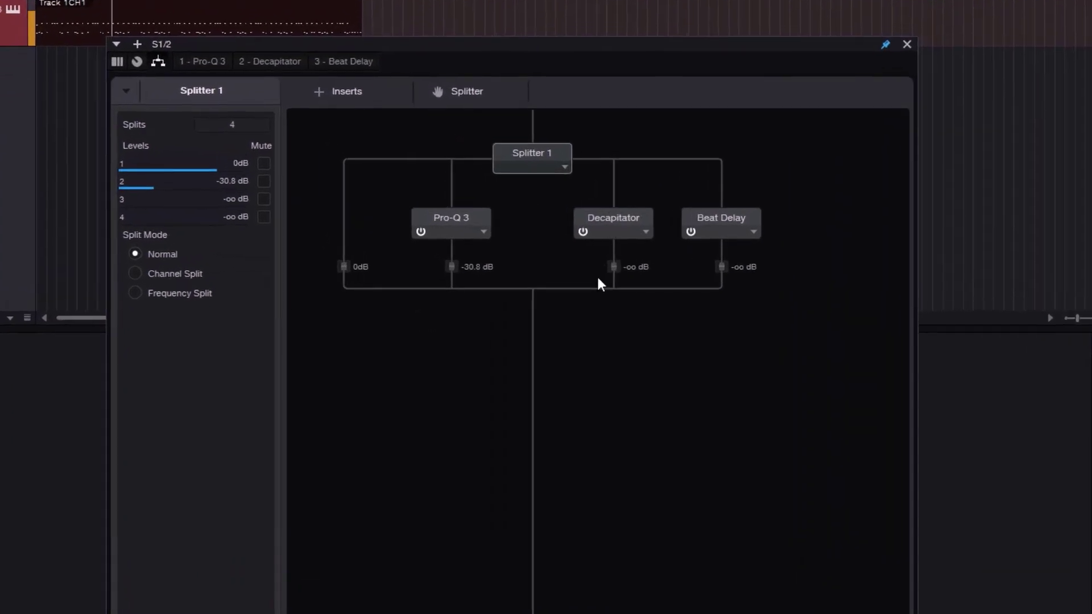
pyautogui.moveTo(555, 263); pyautogui.dragTo(559, 289)
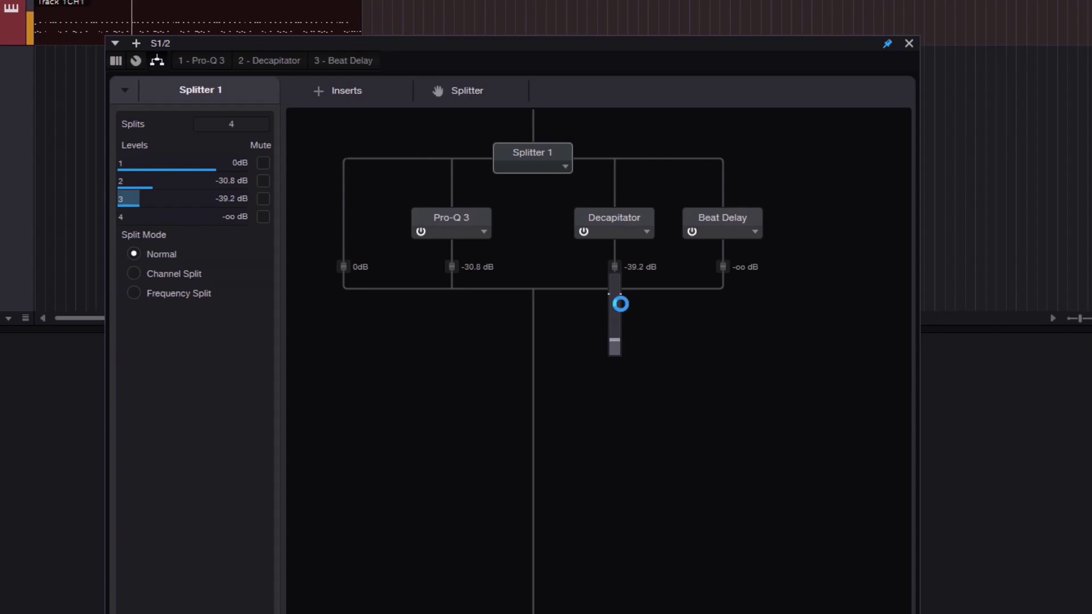
pyautogui.moveTo(620, 304); pyautogui.dragTo(603, 269)
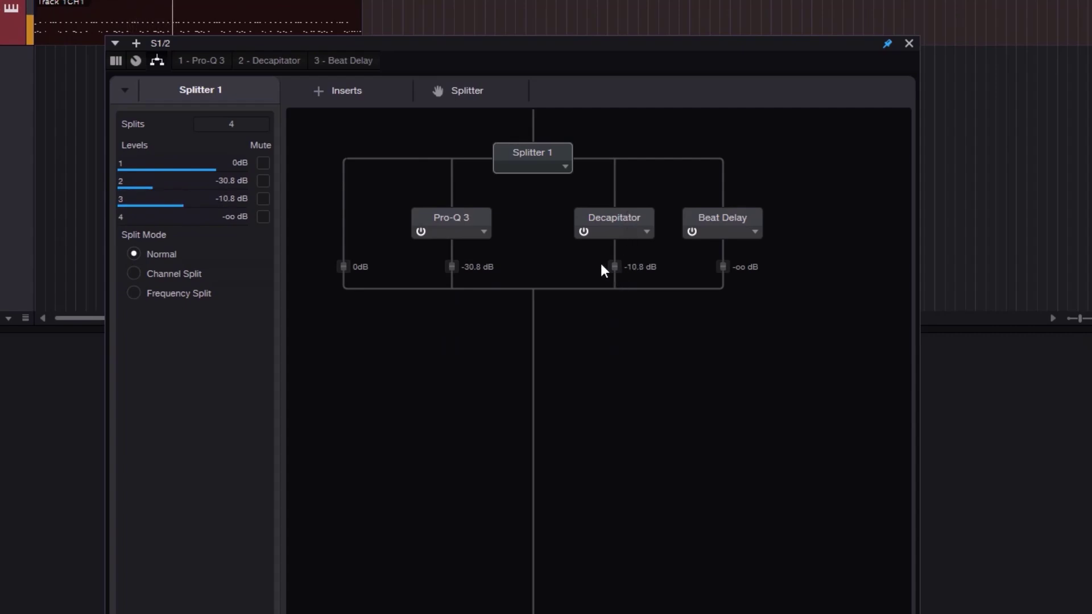
pyautogui.moveTo(153, 183); pyautogui.dragTo(158, 183)
# Set the level of Splitter 1's Beat Delay branch to -21.7 dB
pyautogui.moveTo(723, 267); pyautogui.dragTo(749, 141)
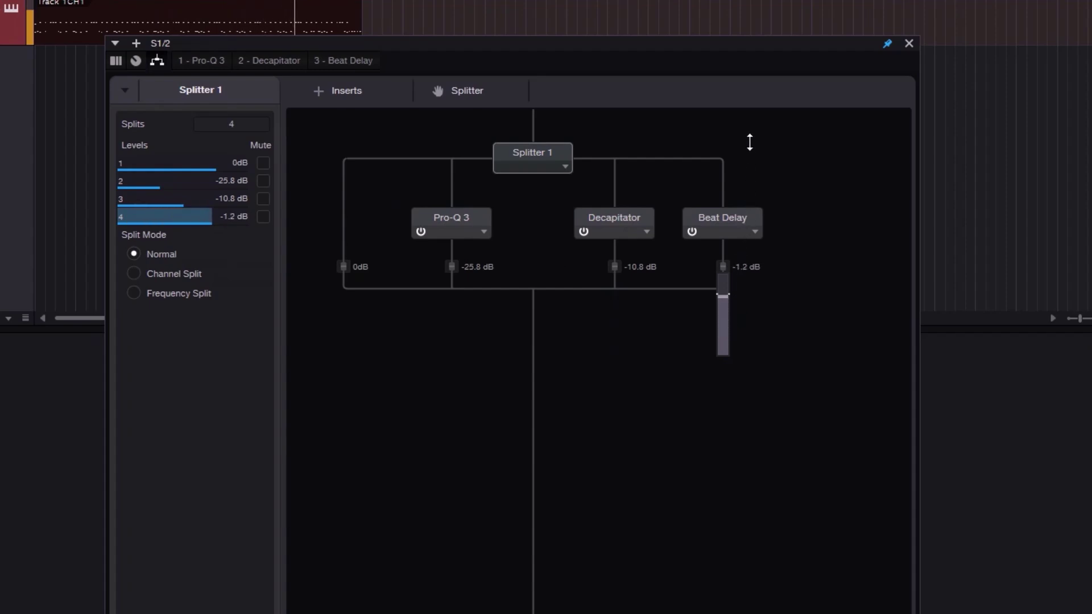
pyautogui.moveTo(726, 270); pyautogui.dragTo(731, 383)
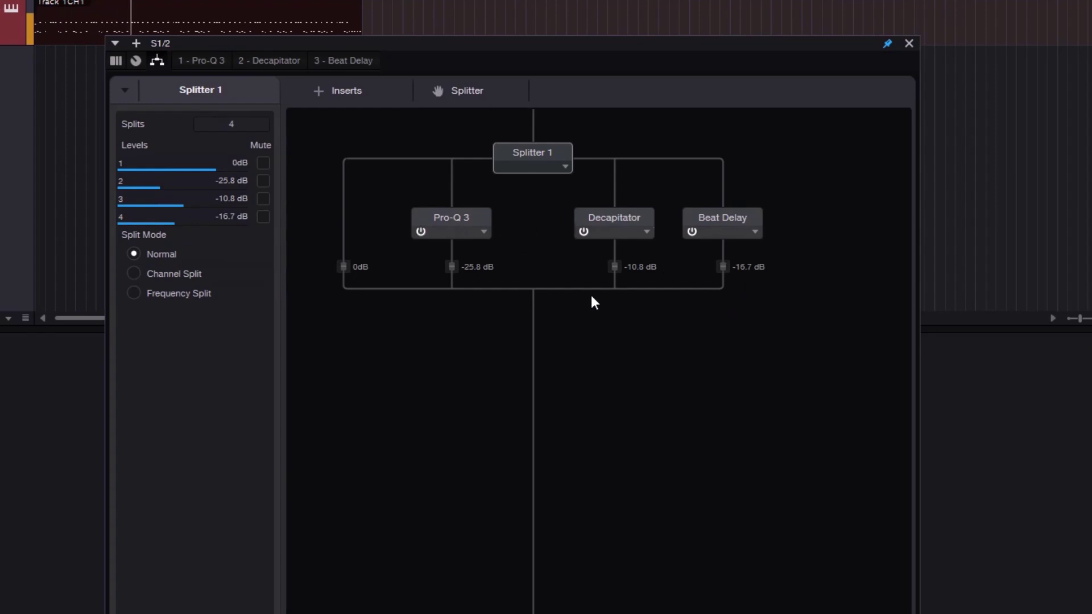
pyautogui.moveTo(169, 226); pyautogui.dragTo(175, 221)
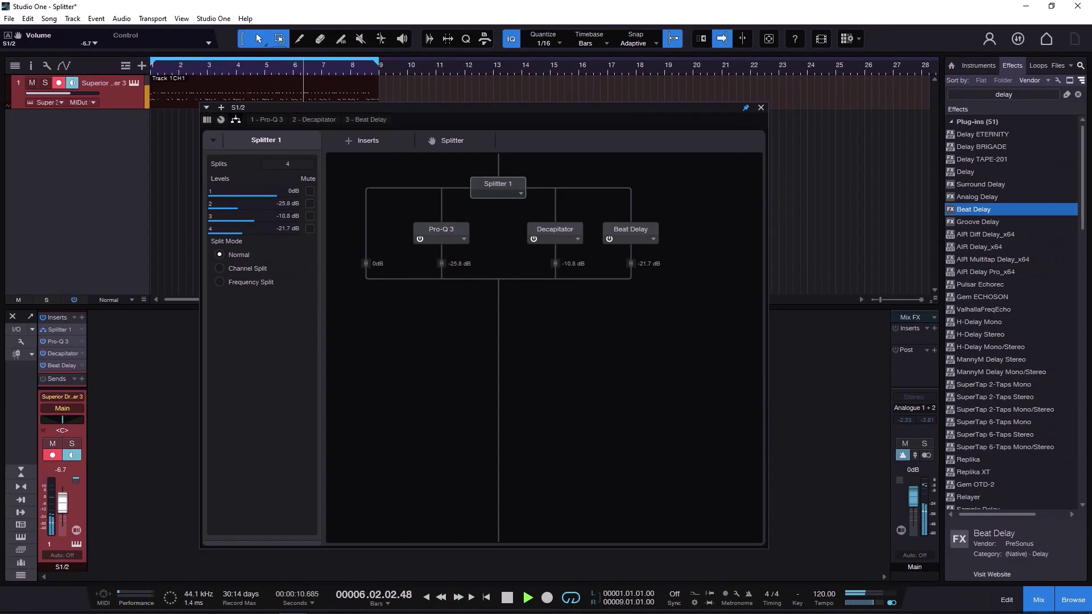
# Remove Beat Delay, Decapitator, Pro-Q 3 and Splitter 1 from the drum channel's inserts
pyautogui.click(441, 230)
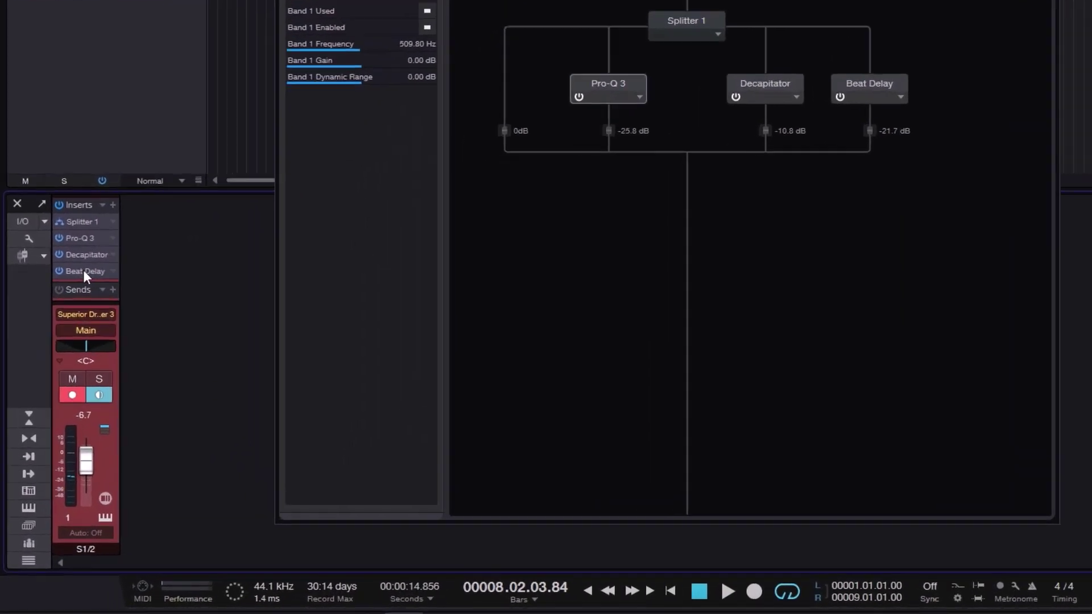
pyautogui.rightClick(60, 365)
pyautogui.click(146, 343)
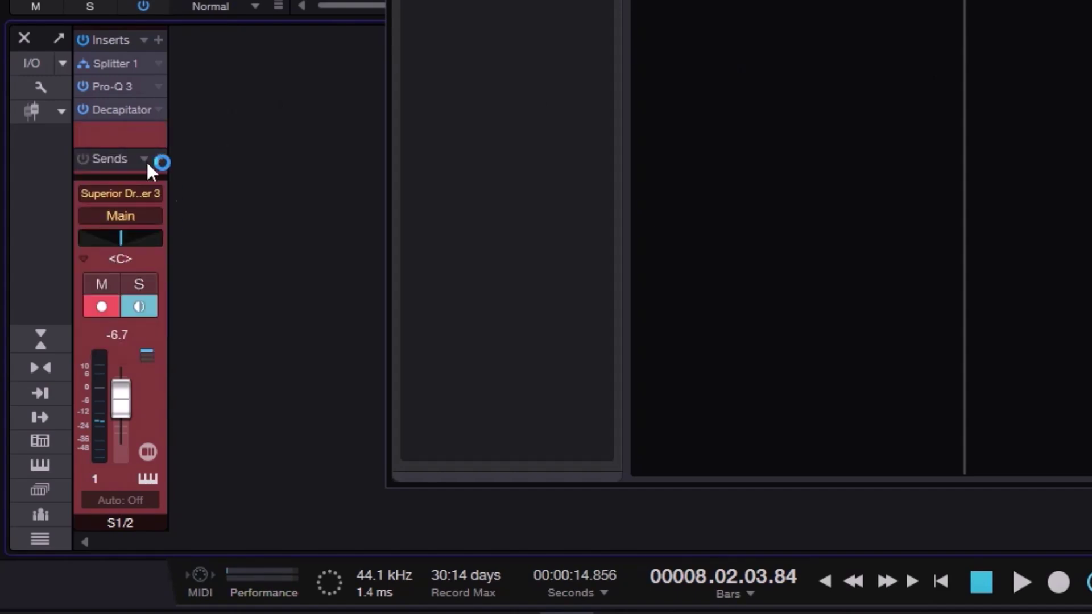
pyautogui.rightClick(122, 108)
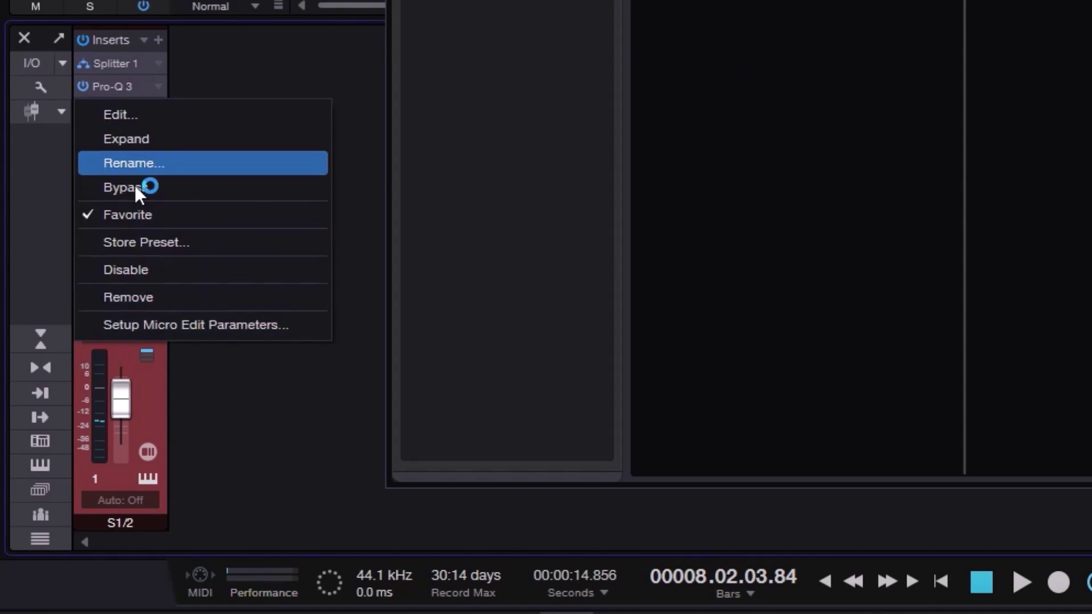
pyautogui.click(142, 297)
pyautogui.rightClick(108, 64)
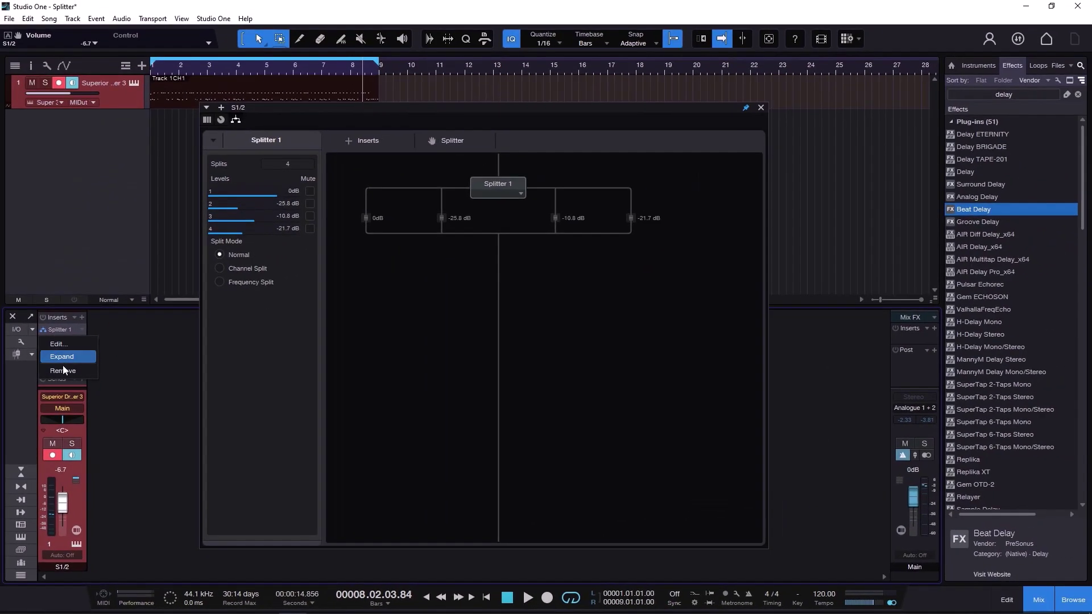
pyautogui.click(63, 371)
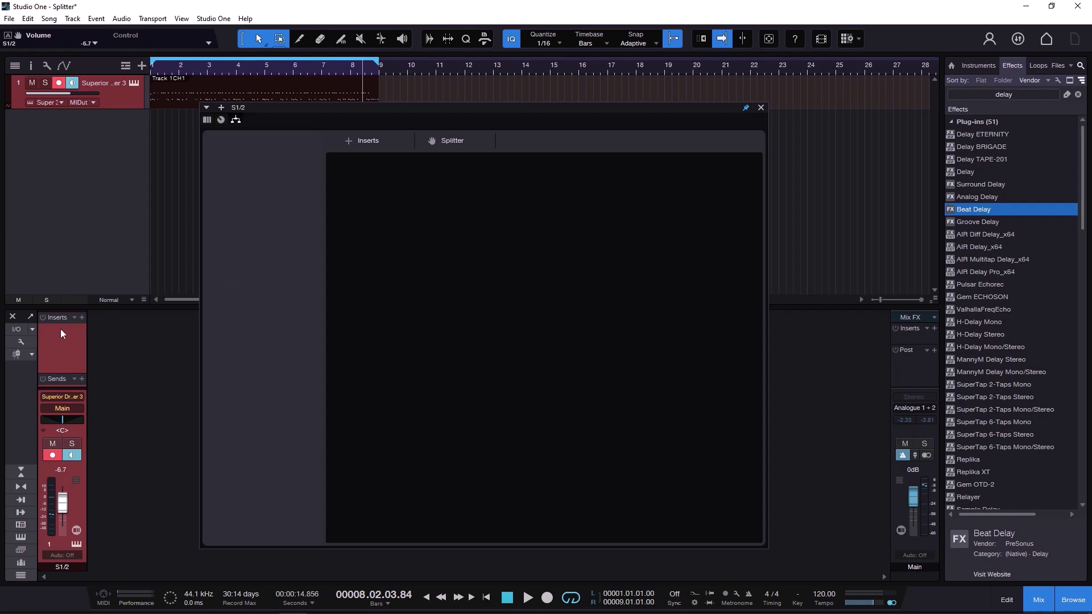
# Place a Splitter in the empty routing view of the channel editor and remove it again
pyautogui.moveTo(452, 140); pyautogui.dragTo(384, 197)
pyautogui.moveTo(383, 196); pyautogui.dragTo(383, 196)
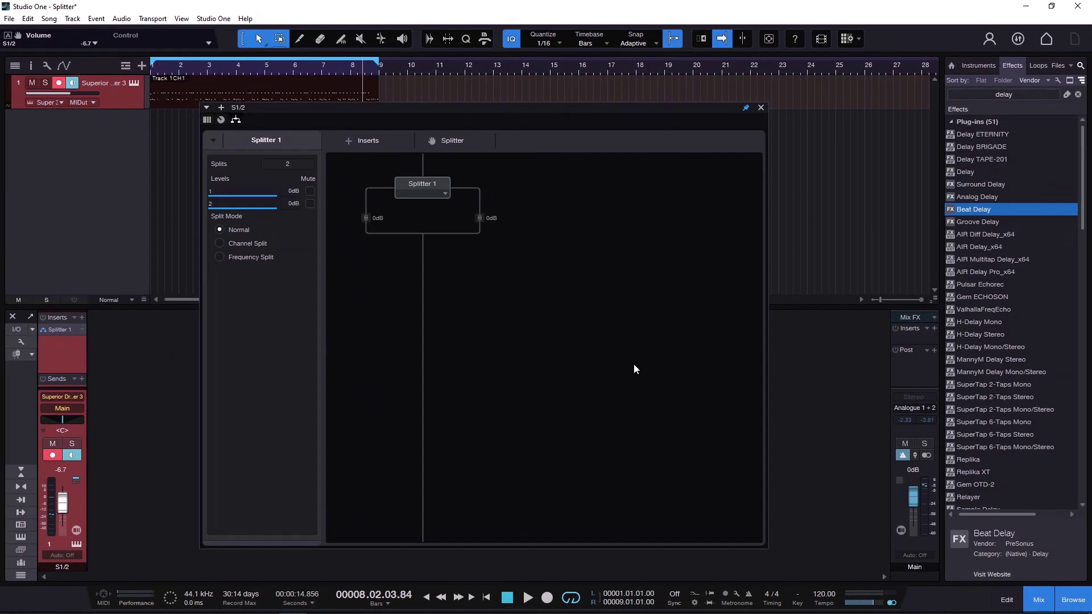
pyautogui.rightClick(64, 327)
pyautogui.click(73, 372)
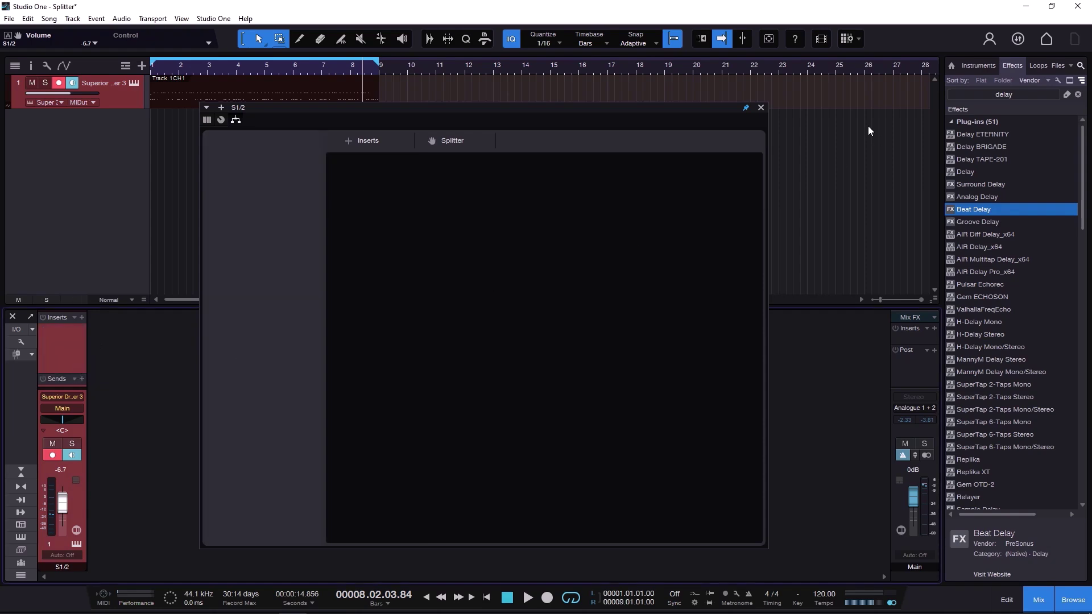
# Search the effects for "spli" and add the Splitter plug-in to the drum channel
pyautogui.doubleClick(993, 94)
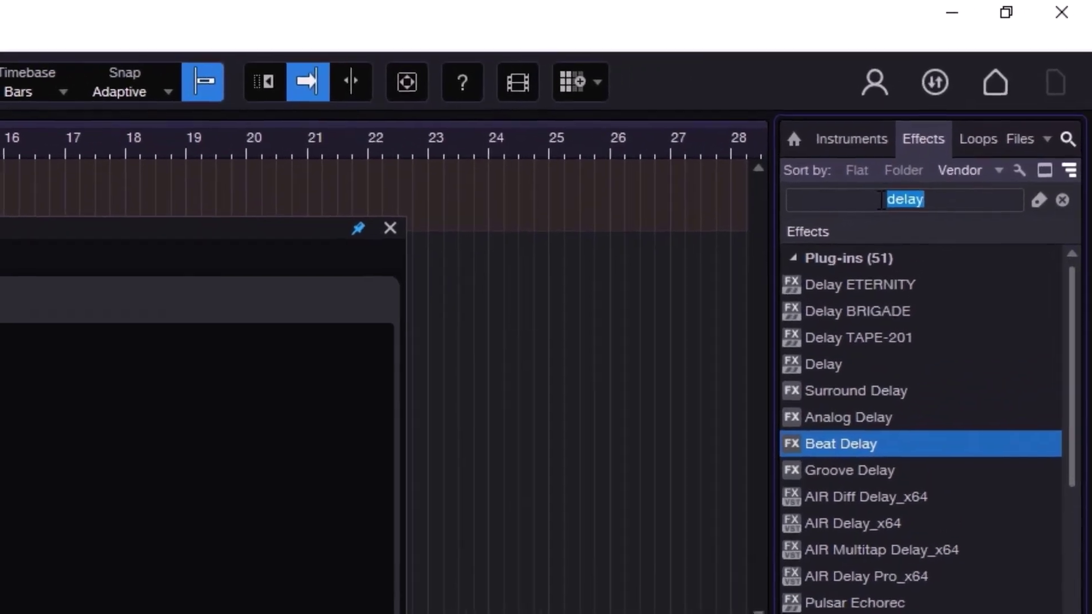
pyautogui.press('BackSpace')
pyautogui.write('spli')
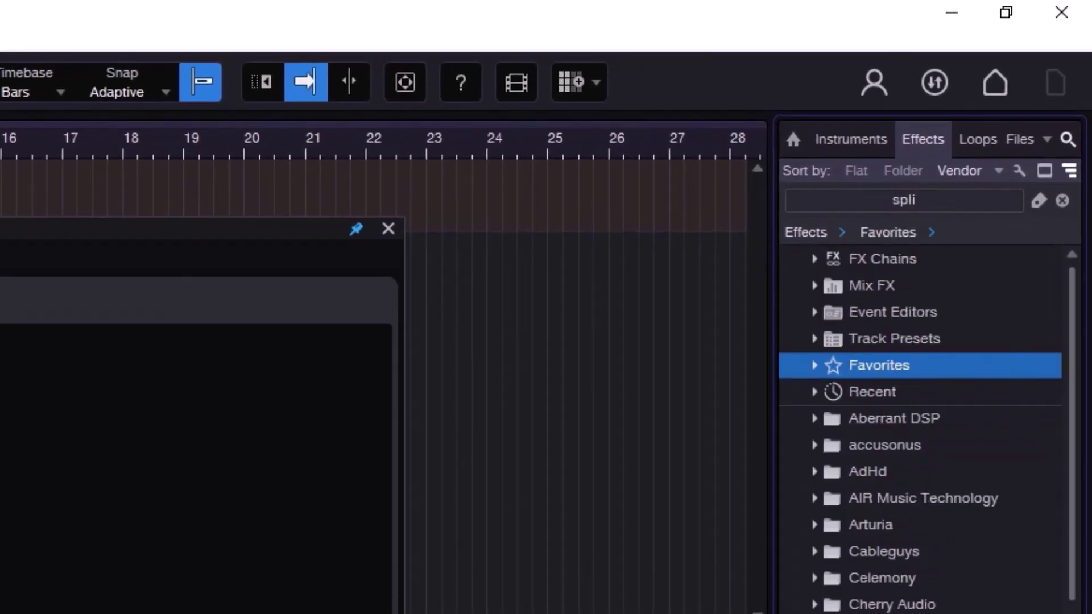
pyautogui.click(833, 284)
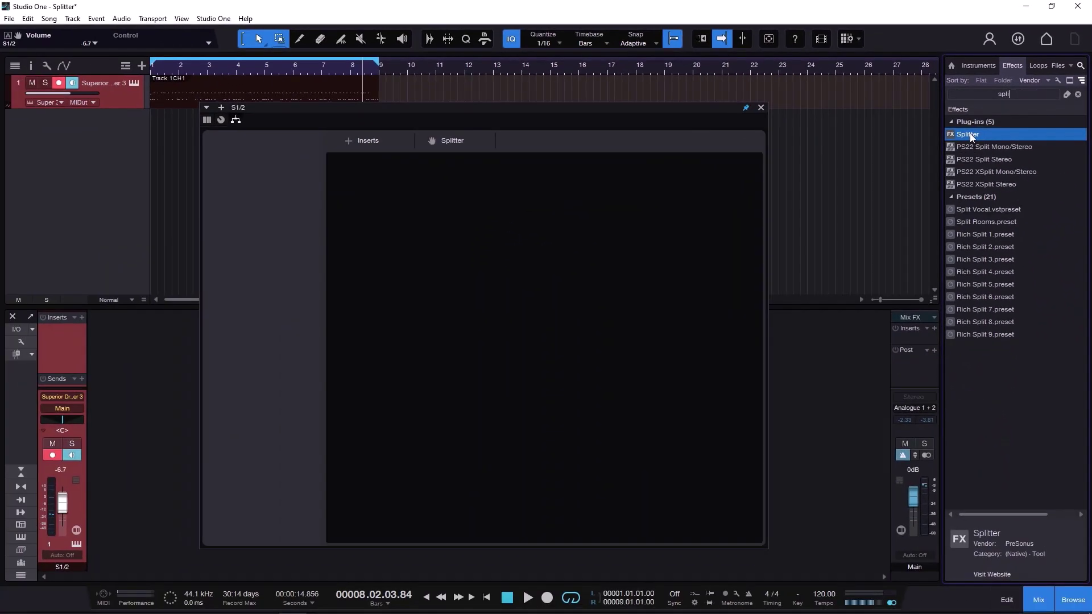
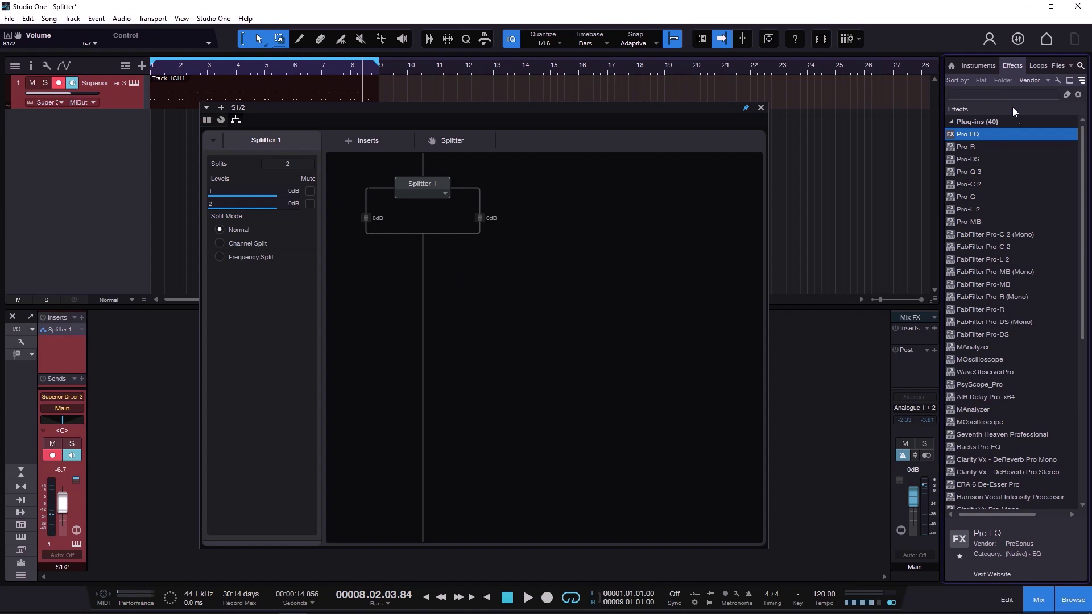
# Find Pro-Q 3 with "fab" and Decapitator with "deca", adding them in series to Splitter 1's second branch
pyautogui.write('fab')
pyautogui.moveTo(968, 447); pyautogui.dragTo(480, 213)
pyautogui.click(1021, 95)
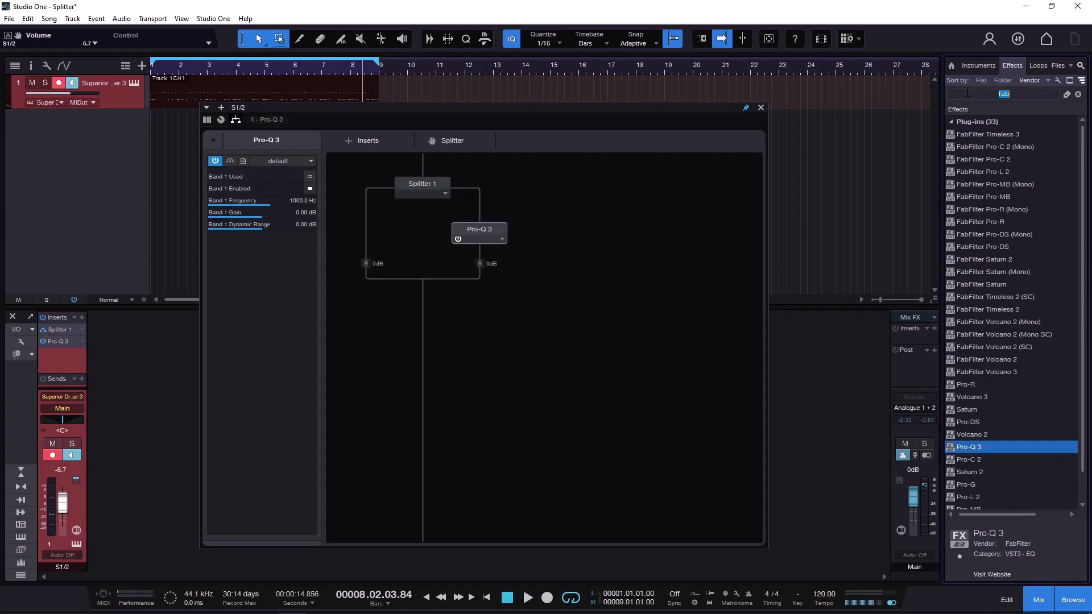
pyautogui.write('deca')
pyautogui.moveTo(975, 134); pyautogui.dragTo(480, 259)
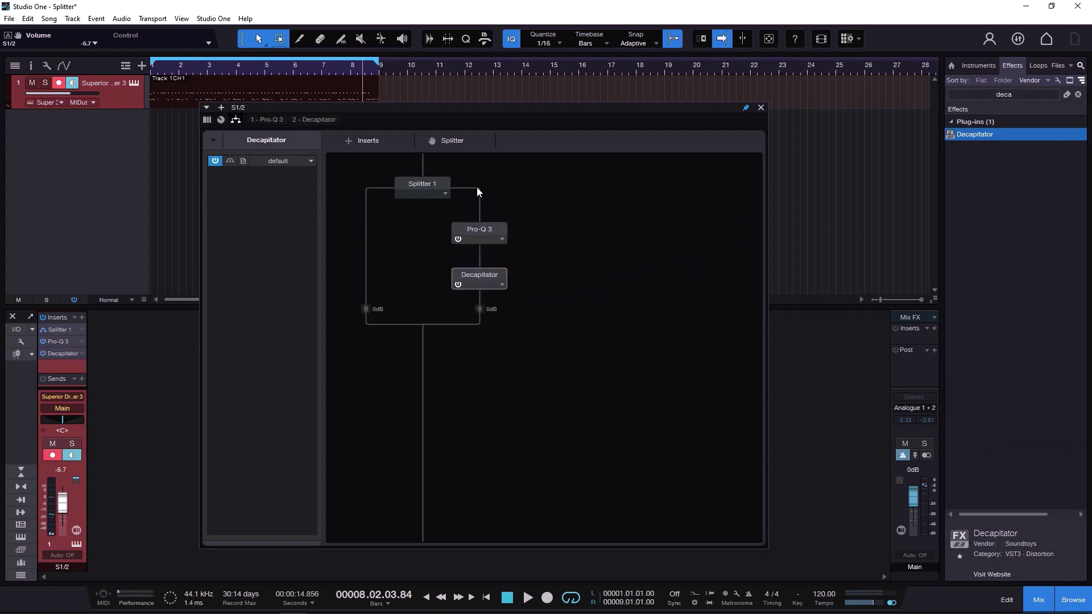
pyautogui.click(425, 188)
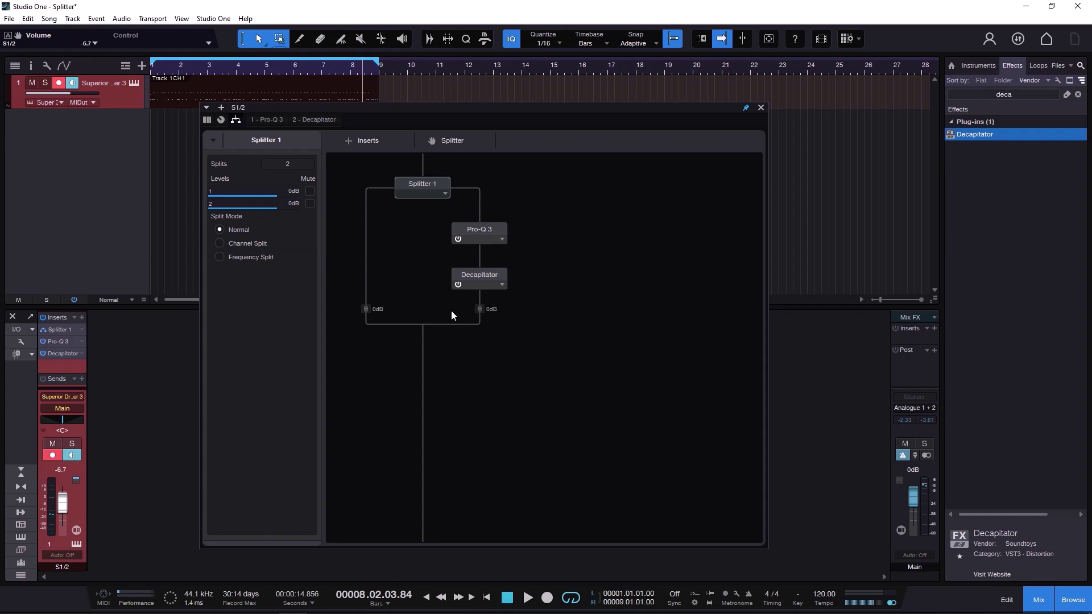
# Add a second Splitter below Splitter 1 and move it into Splitter 1's first branch
pyautogui.click(1017, 95)
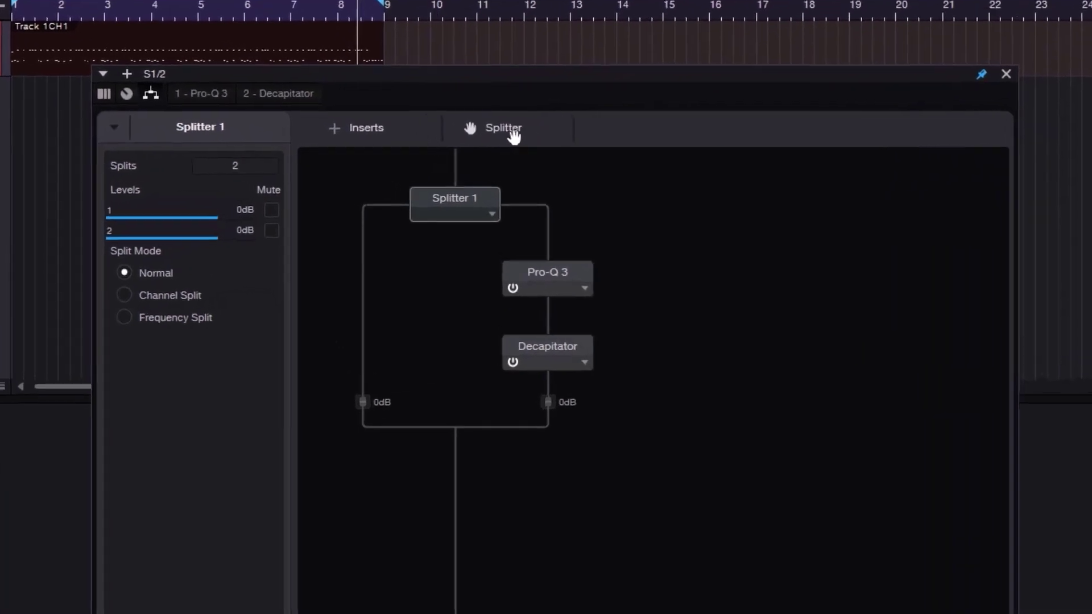
pyautogui.moveTo(453, 141); pyautogui.dragTo(416, 361)
pyautogui.moveTo(444, 493); pyautogui.dragTo(460, 461)
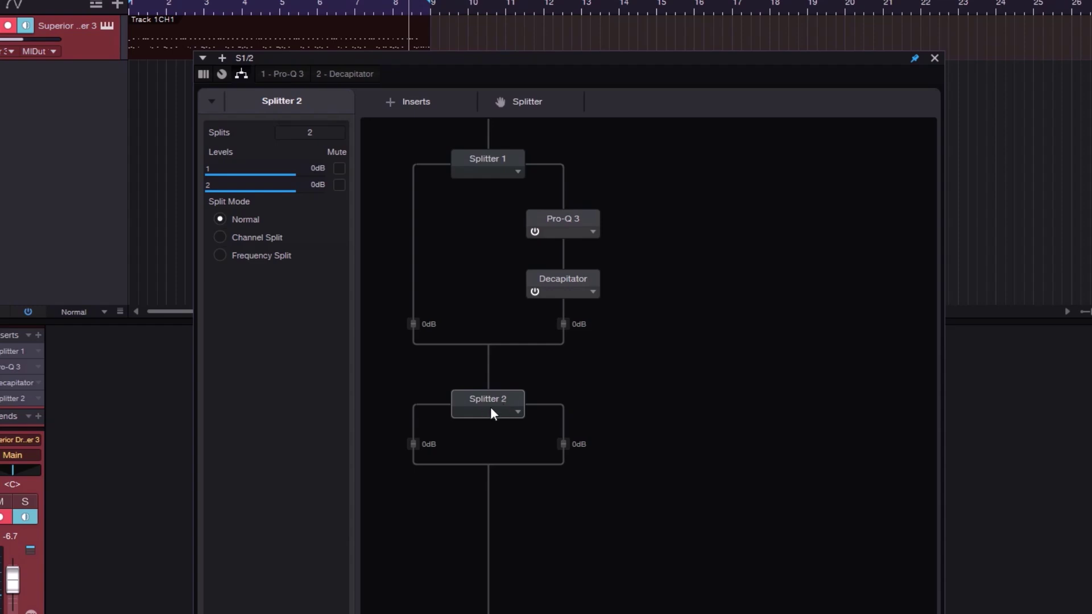
pyautogui.scroll(3, 325, 134)
pyautogui.scroll(-3, 330, 129)
pyautogui.moveTo(493, 395); pyautogui.dragTo(415, 225)
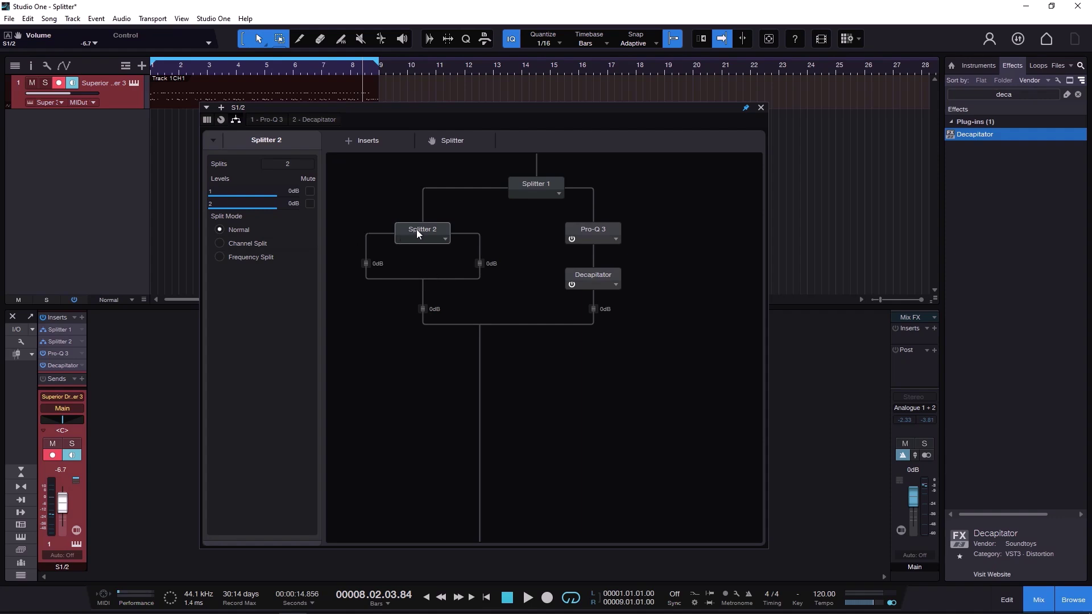
# Remove Splitter 2, Pro-Q 3 and Decapitator from the branches of Splitter 1
pyautogui.click(445, 239)
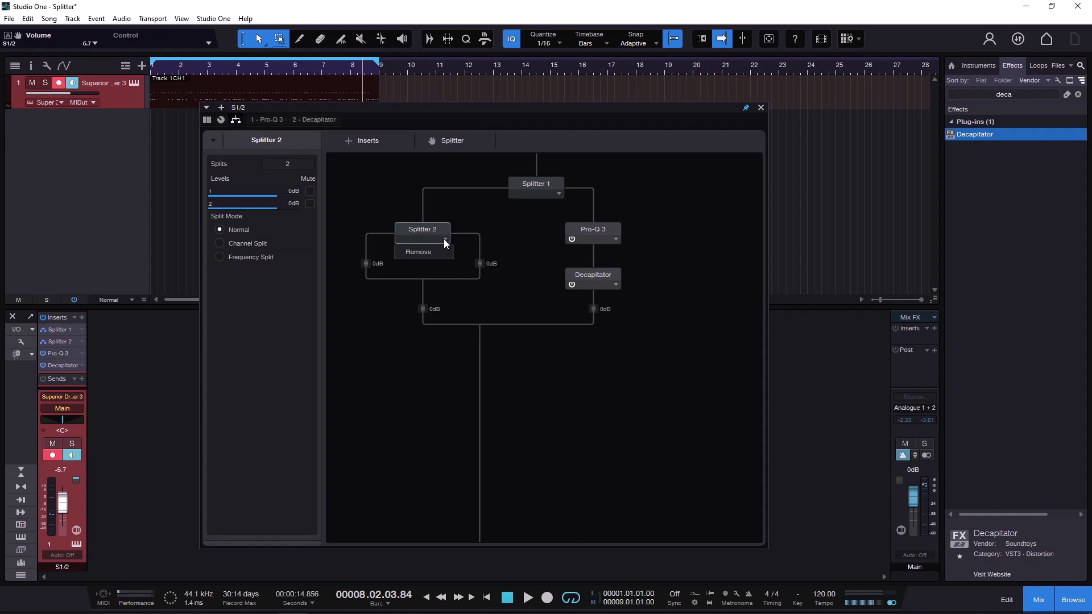
pyautogui.click(418, 254)
pyautogui.click(501, 240)
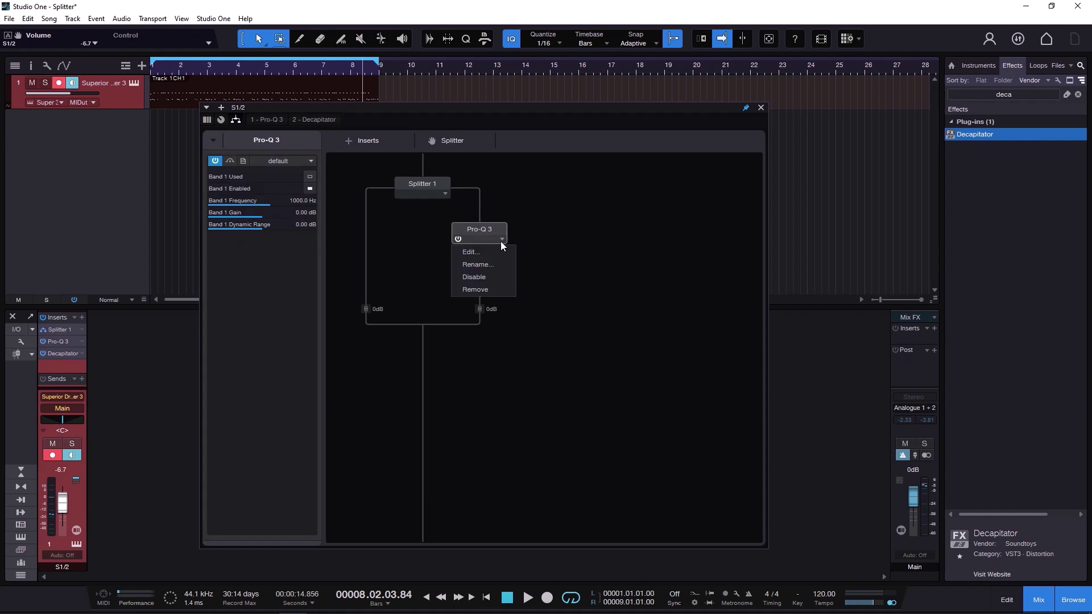
pyautogui.click(489, 289)
pyautogui.click(503, 238)
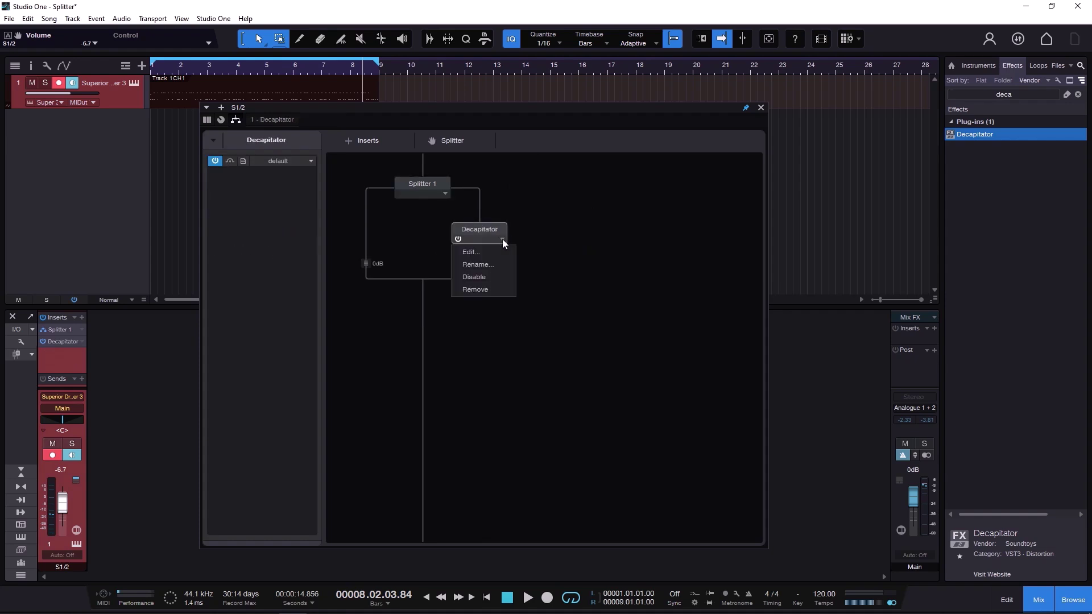
pyautogui.click(489, 289)
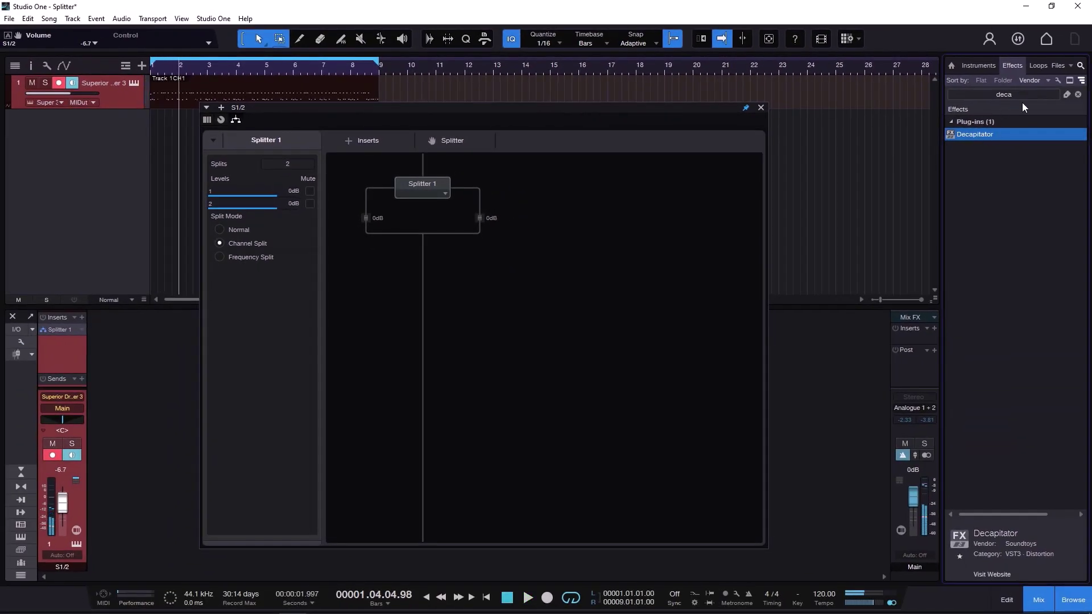
# Replace the effects search, add Beat Delay to Splitter 1's second branch and show the splitter's settings
pyautogui.press('BackSpace')
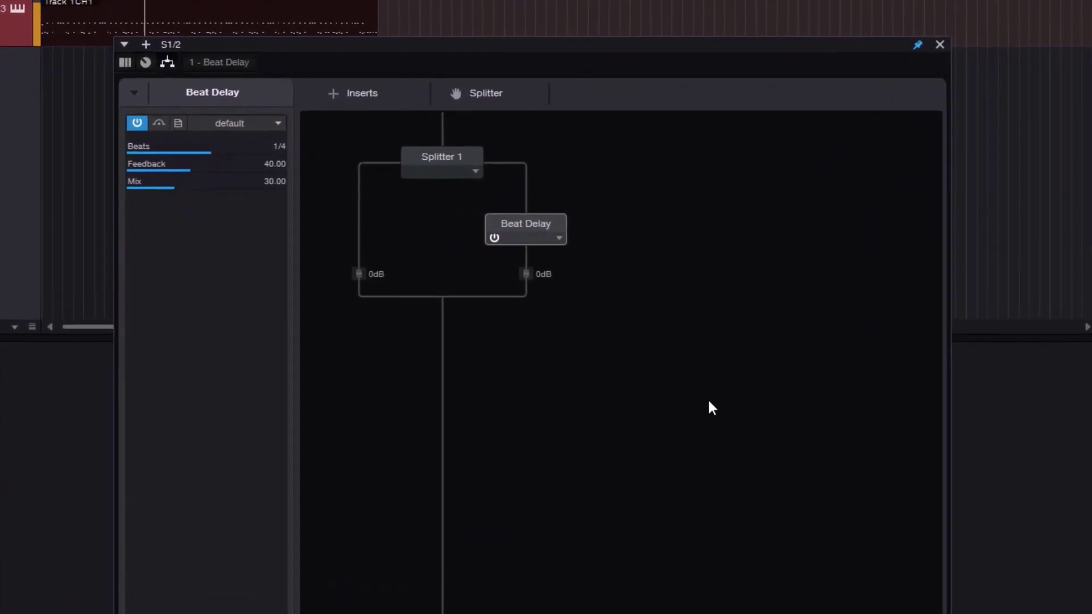
pyautogui.click(475, 161)
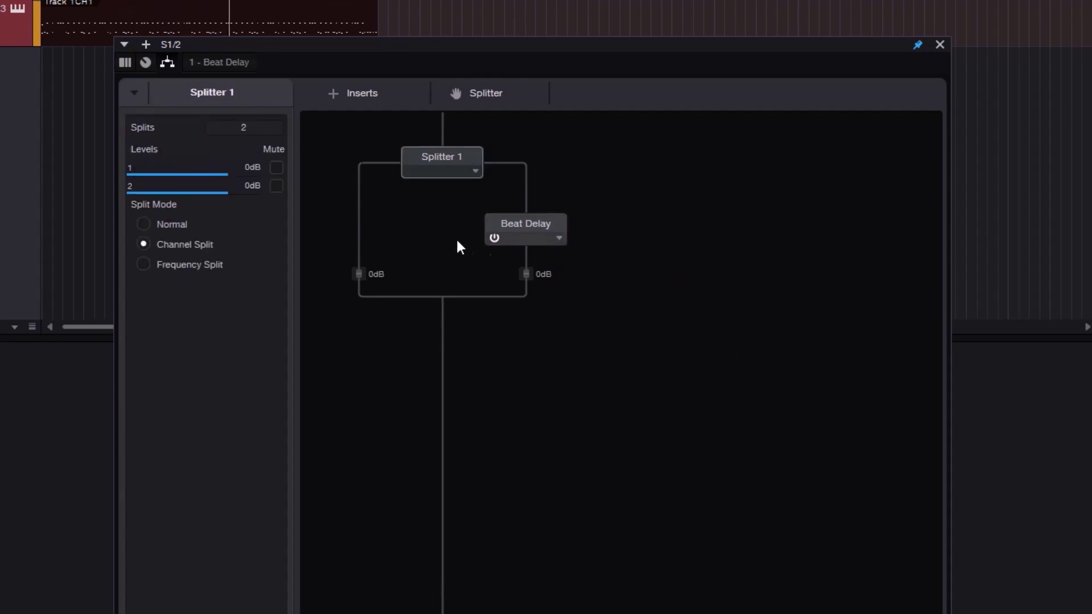
# Mute Splitter 1's second branch during playback, switch the mute to the first branch and unmute the second
pyautogui.click(528, 191)
pyautogui.click(362, 202)
pyautogui.click(527, 194)
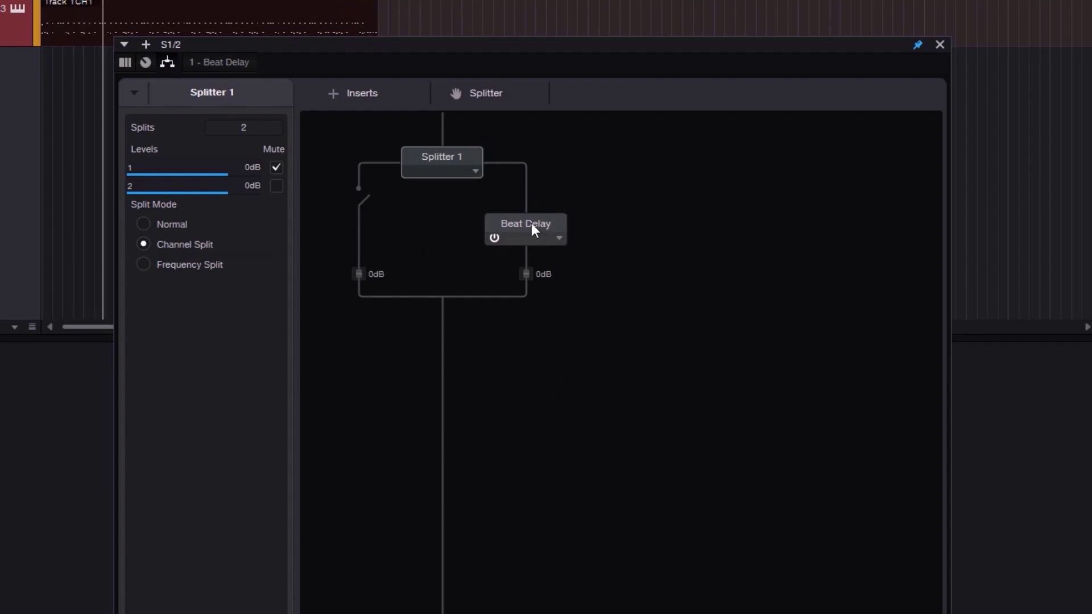
# Unmute Splitter 1's first branch and set the number of splits to 4
pyautogui.click(360, 200)
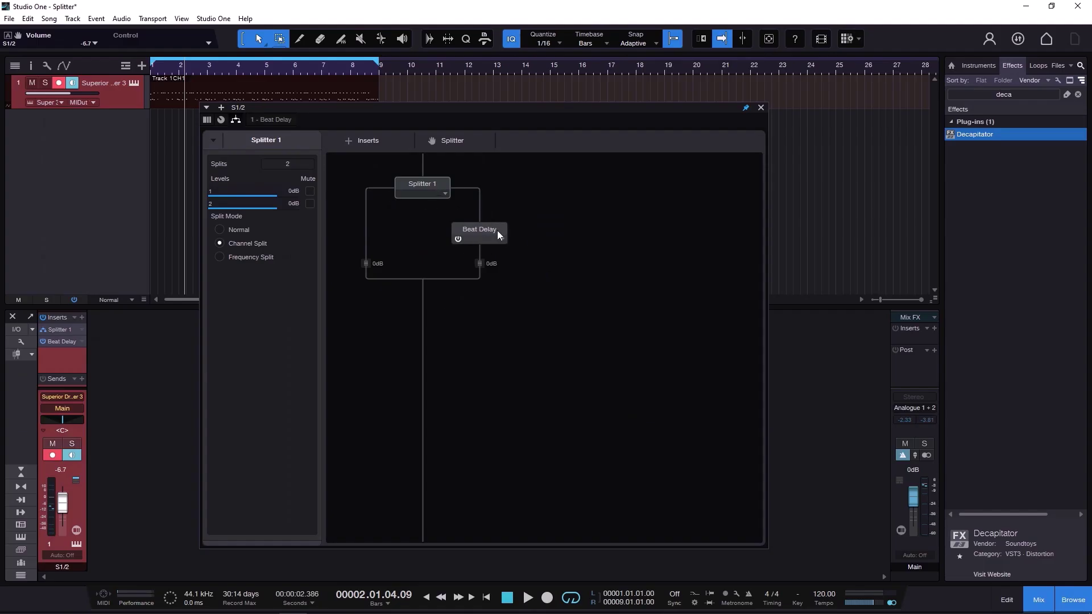
pyautogui.scroll(3, 301, 163)
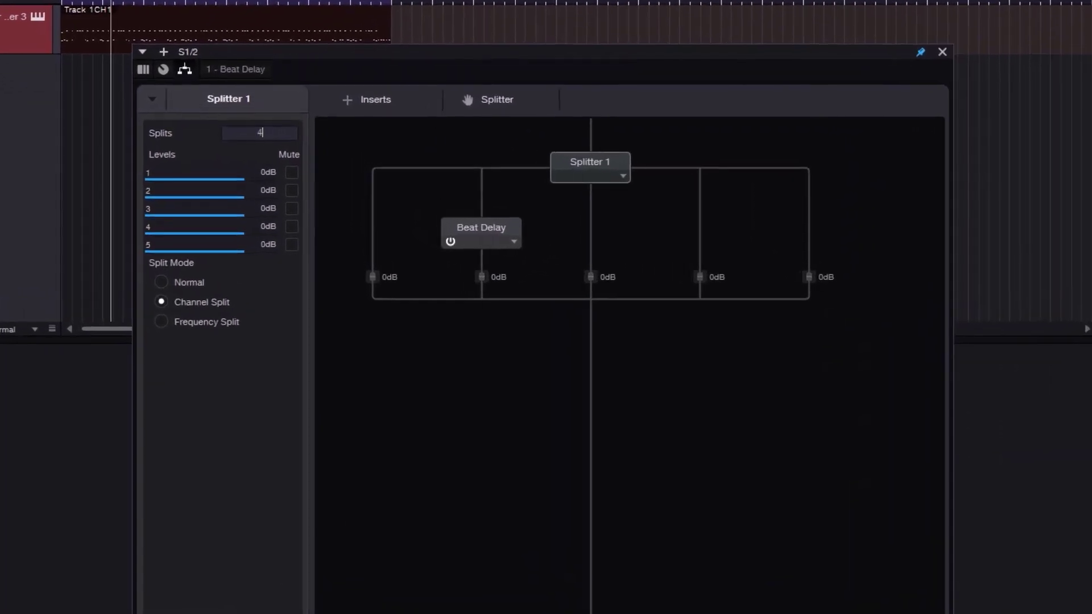
pyautogui.scroll(-1, 291, 151)
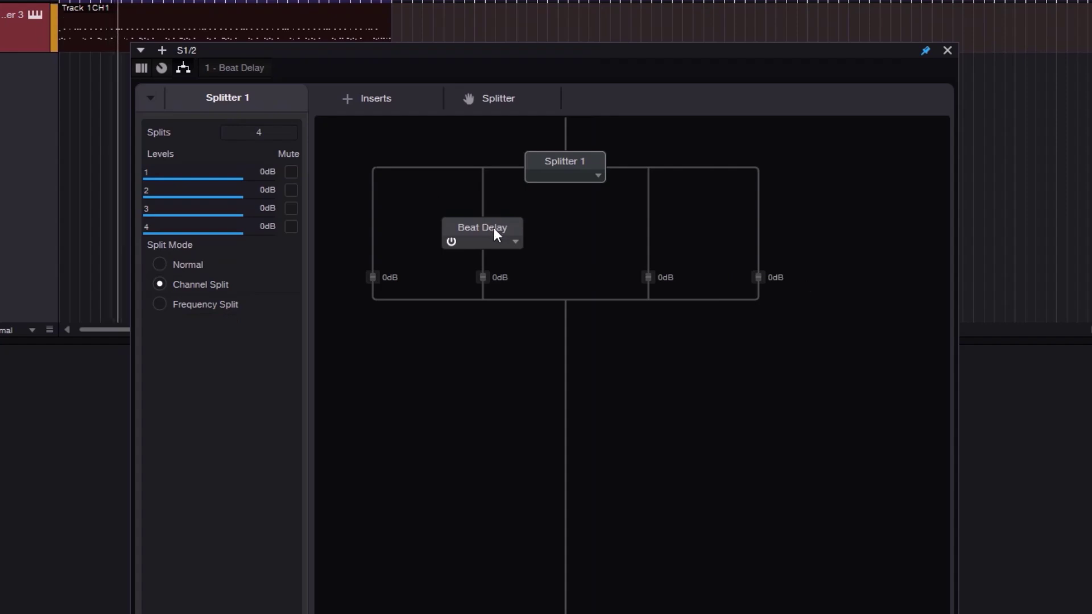
# Bypass Beat Delay in the second branch and mute all four branches of Splitter 1 during playback
pyautogui.click(451, 242)
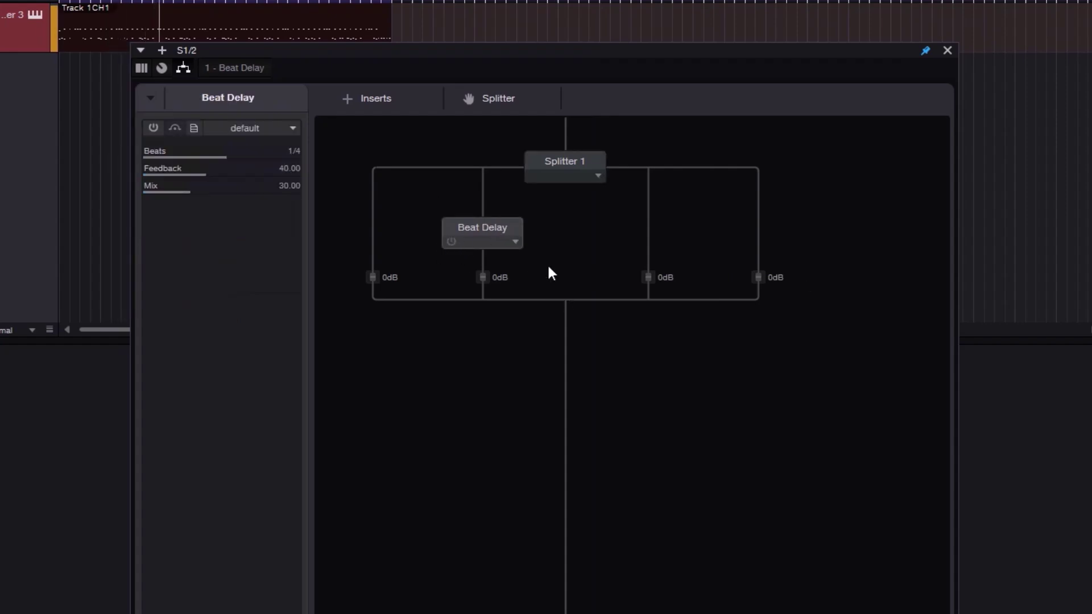
pyautogui.click(371, 199)
pyautogui.click(483, 200)
pyautogui.click(646, 201)
pyautogui.click(761, 202)
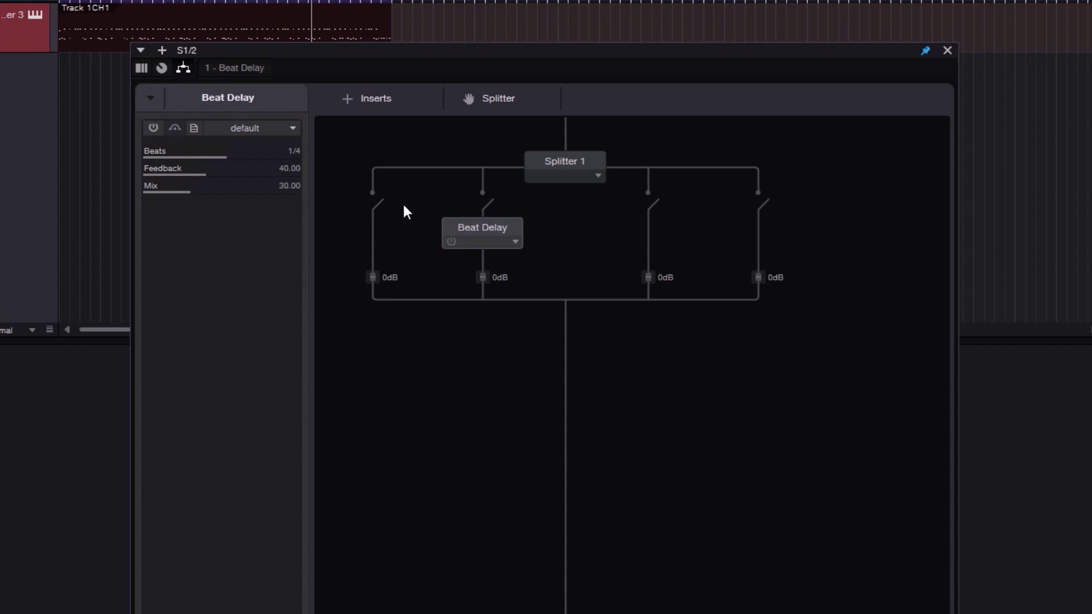
# Audition the first and second branches, mute both again, and unmute the third and fourth branches
pyautogui.click(372, 200)
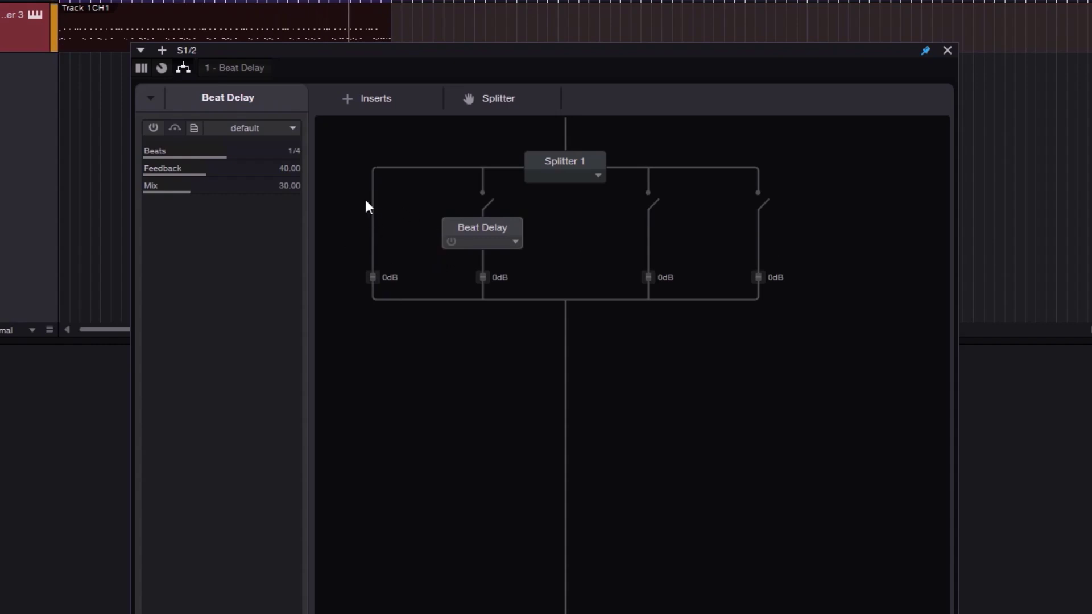
pyautogui.click(478, 204)
pyautogui.click(478, 205)
pyautogui.click(371, 200)
pyautogui.click(649, 202)
pyautogui.click(761, 205)
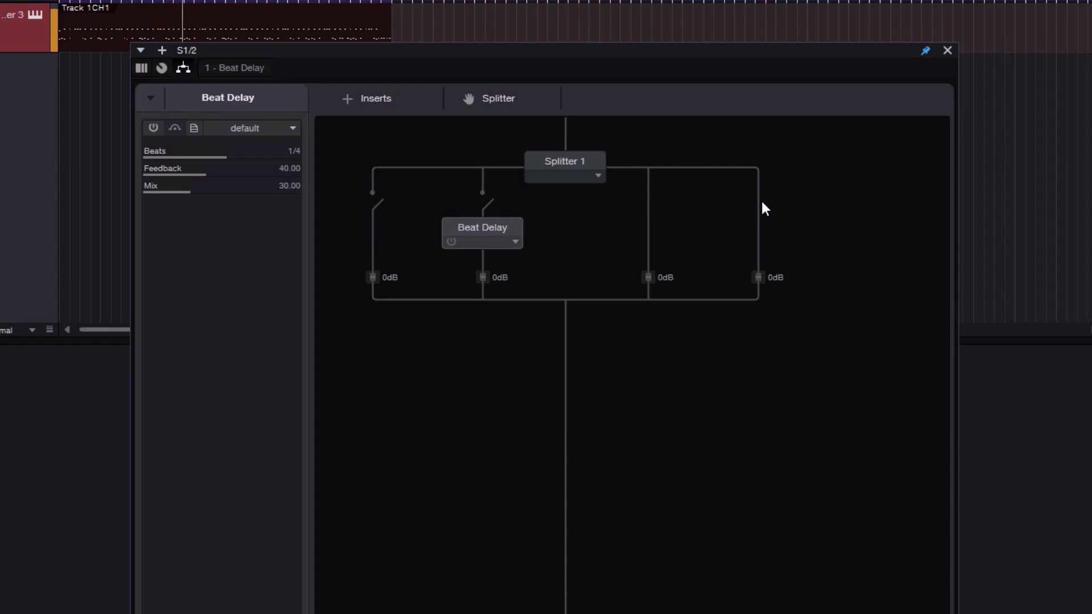
# Unmute the first two branches, show Splitter 1's settings and switch Beat Delay back on
pyautogui.click(488, 200)
pyautogui.click(378, 202)
pyautogui.click(541, 164)
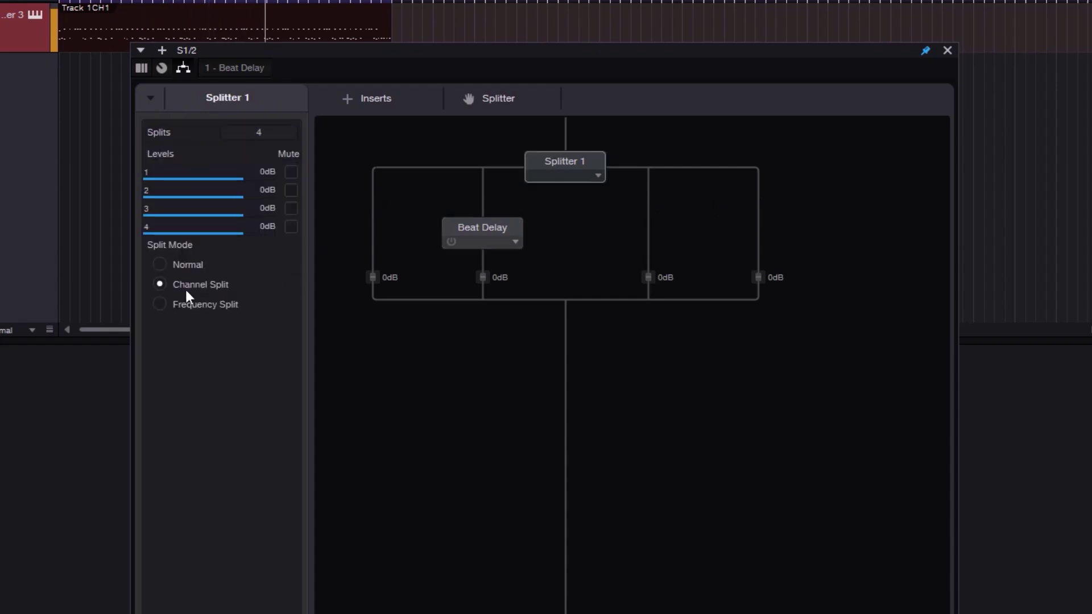
pyautogui.click(455, 244)
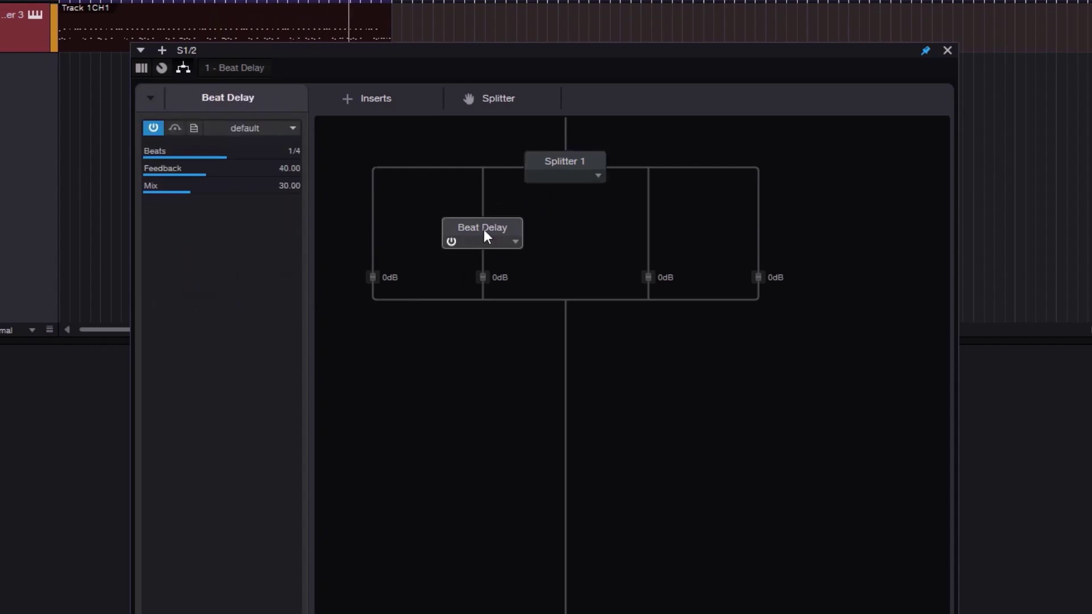
# Mute the second, third and fourth branches of Splitter 1 so only the first plays
pyautogui.click(489, 191)
pyautogui.click(374, 200)
pyautogui.click(648, 200)
pyautogui.click(758, 201)
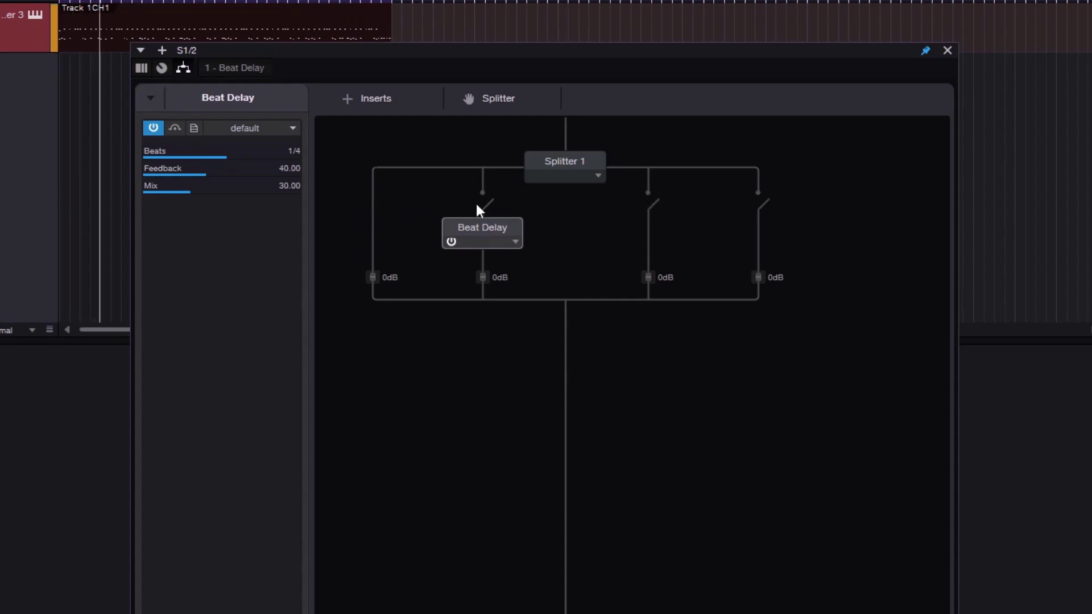
# Unmute the second branch, set Beat Delay's Mix to 46.50 in its editor and close the editor
pyautogui.doubleClick(489, 229)
pyautogui.moveTo(841, 215); pyautogui.dragTo(853, 151)
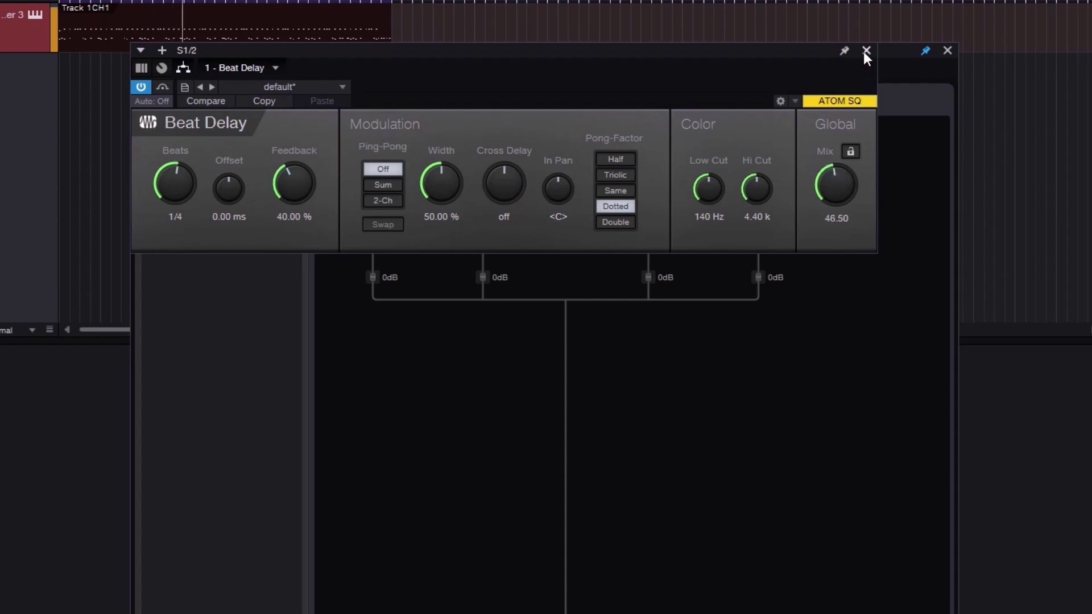
pyautogui.click(865, 50)
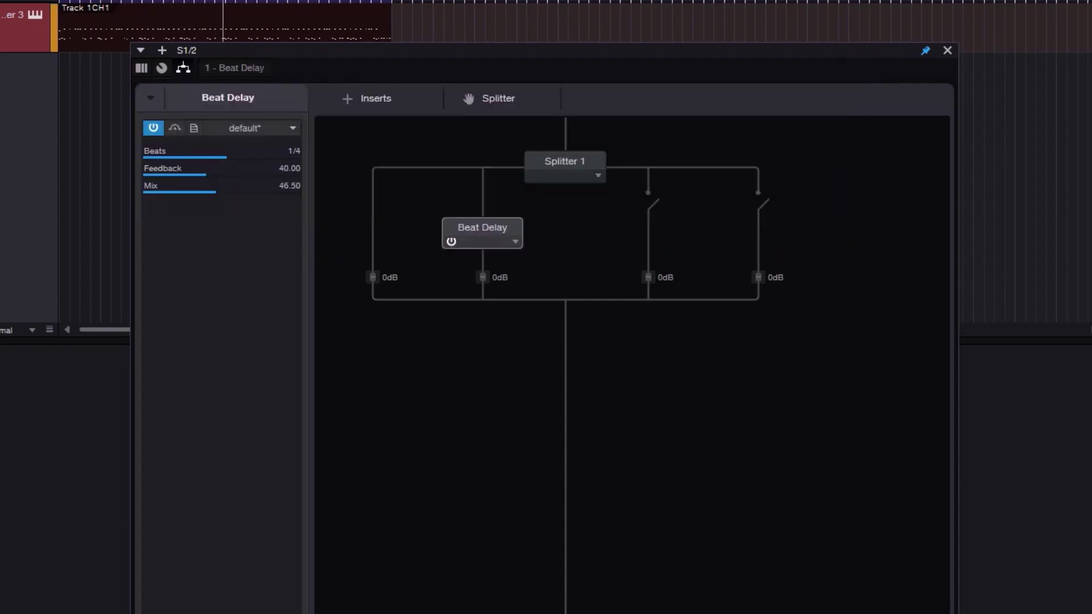
# Add Decapitator to Splitter 1's third branch and unmute the third and fourth branches
pyautogui.moveTo(873, 222); pyautogui.dragTo(652, 206)
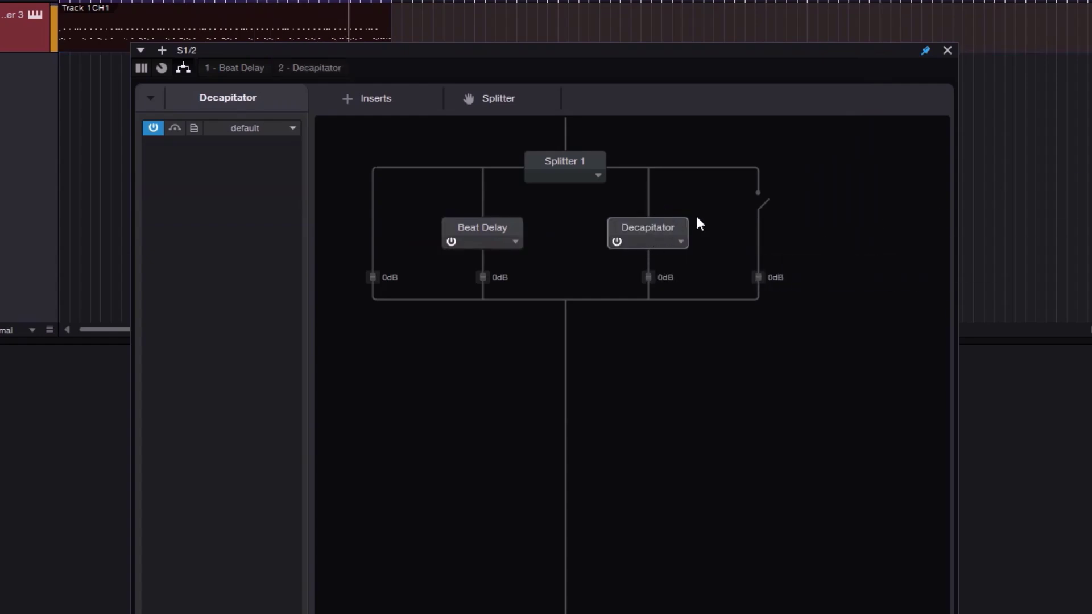
pyautogui.click(762, 202)
# Lower Splitter 1's levels to -8.7 dB for branch 1, -3.3 dB for branch 3 and -13.3 dB for branch 4
pyautogui.click(597, 164)
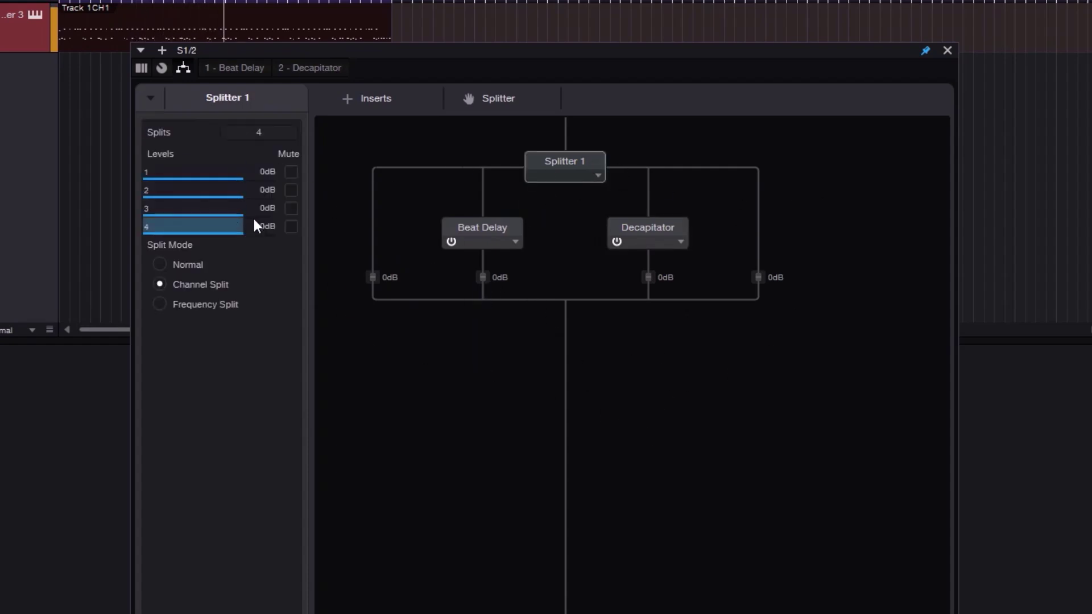
pyautogui.moveTo(237, 175)
pyautogui.mouseDown()
pyautogui.moveTo(182, 183)
pyautogui.moveTo(206, 186)
pyautogui.moveTo(227, 214)
pyautogui.moveTo(207, 236)
pyautogui.moveTo(212, 217)
pyautogui.moveTo(235, 210)
pyautogui.moveTo(221, 176)
pyautogui.mouseUp()
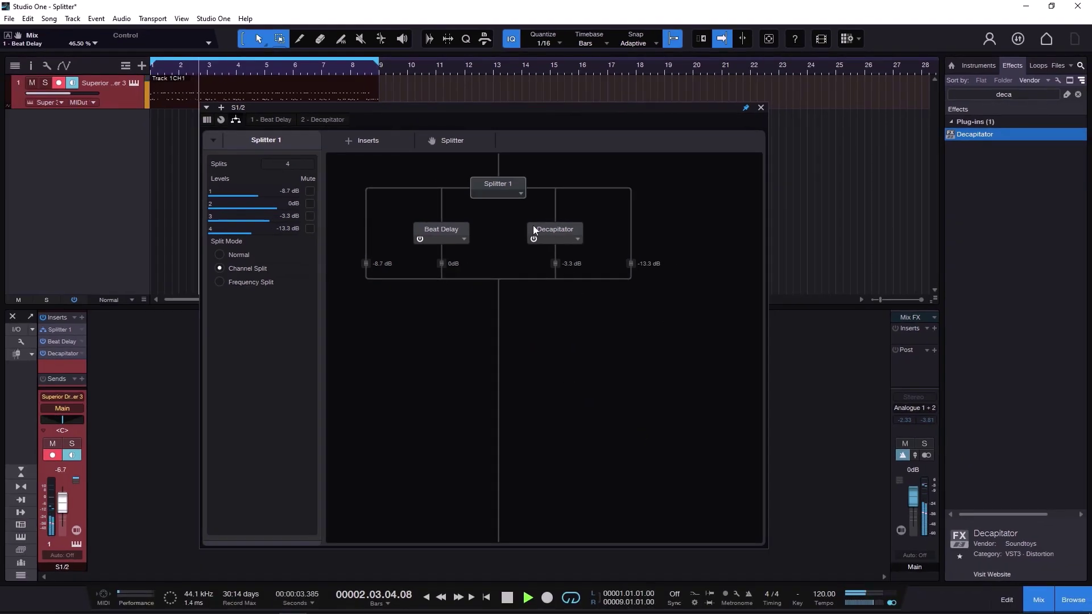
# Open Beat Delay's editor to review its settings and close it again
pyautogui.click(438, 228)
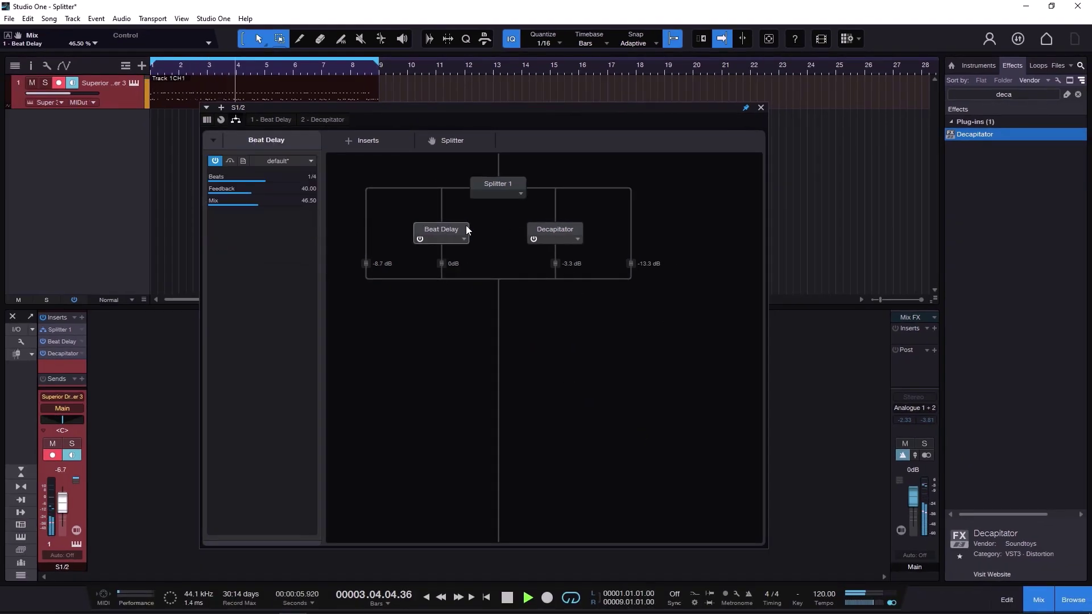
pyautogui.click(462, 240)
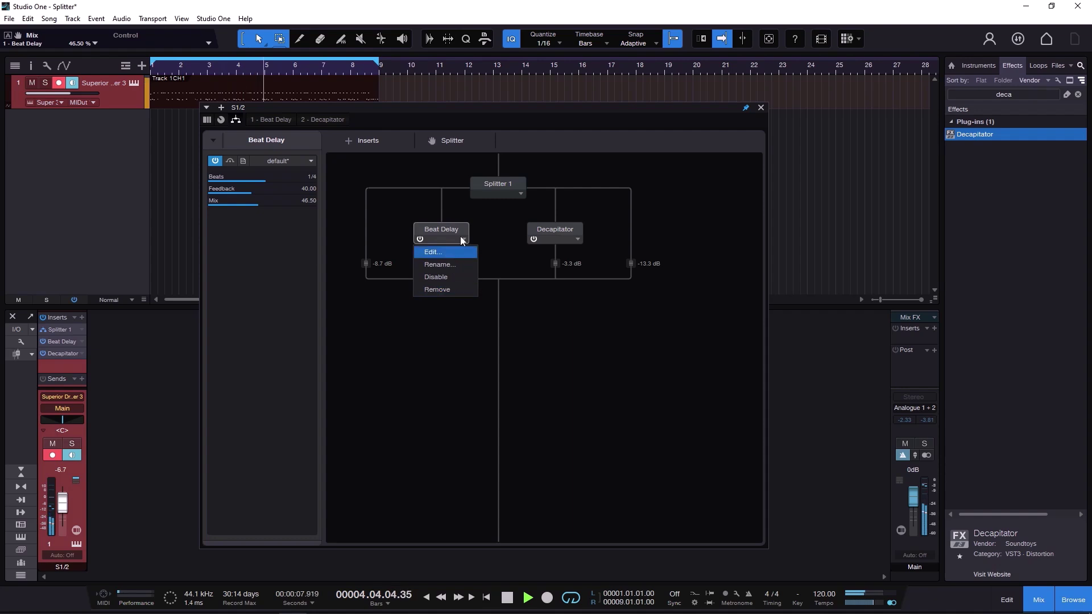
pyautogui.doubleClick(445, 228)
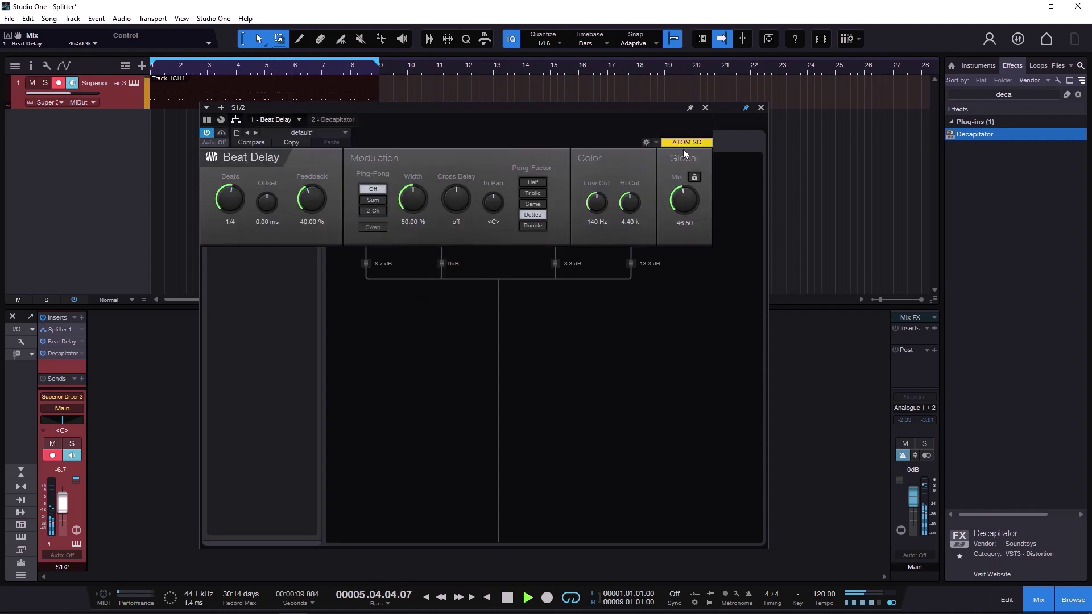
pyautogui.click(705, 107)
# Move Decapitator and Beat Delay out of the branches to the main path below Splitter 1 and stop playback
pyautogui.moveTo(554, 238); pyautogui.dragTo(496, 298)
pyautogui.moveTo(457, 232); pyautogui.dragTo(498, 330)
pyautogui.press('space')
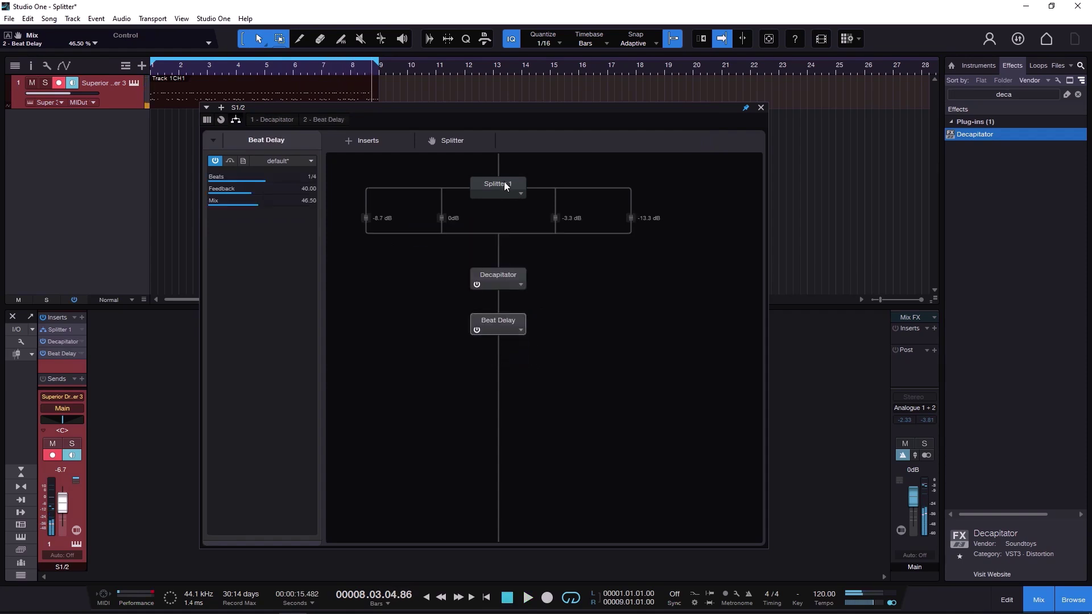
# Reduce Splitter 1 to 2 splits and set its split mode to Frequency Split
pyautogui.click(504, 182)
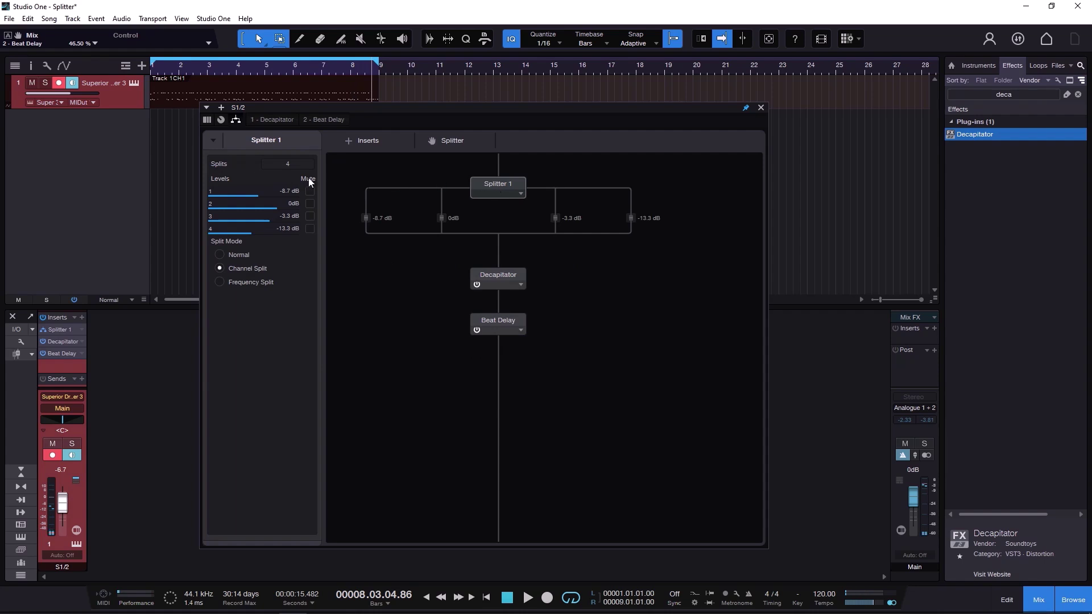
pyautogui.moveTo(295, 164); pyautogui.dragTo(298, 191)
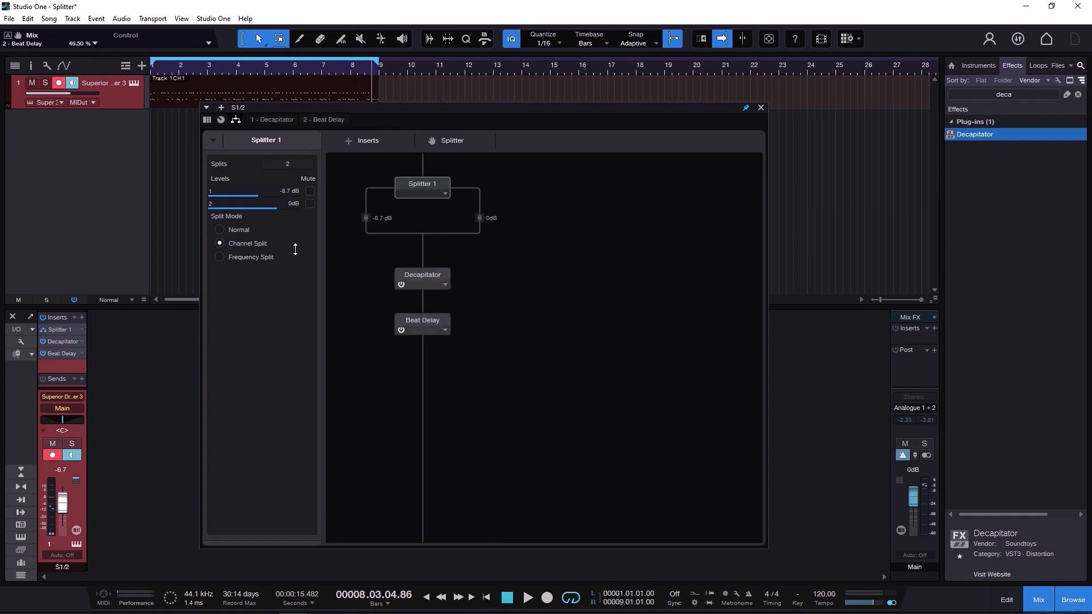
pyautogui.click(250, 259)
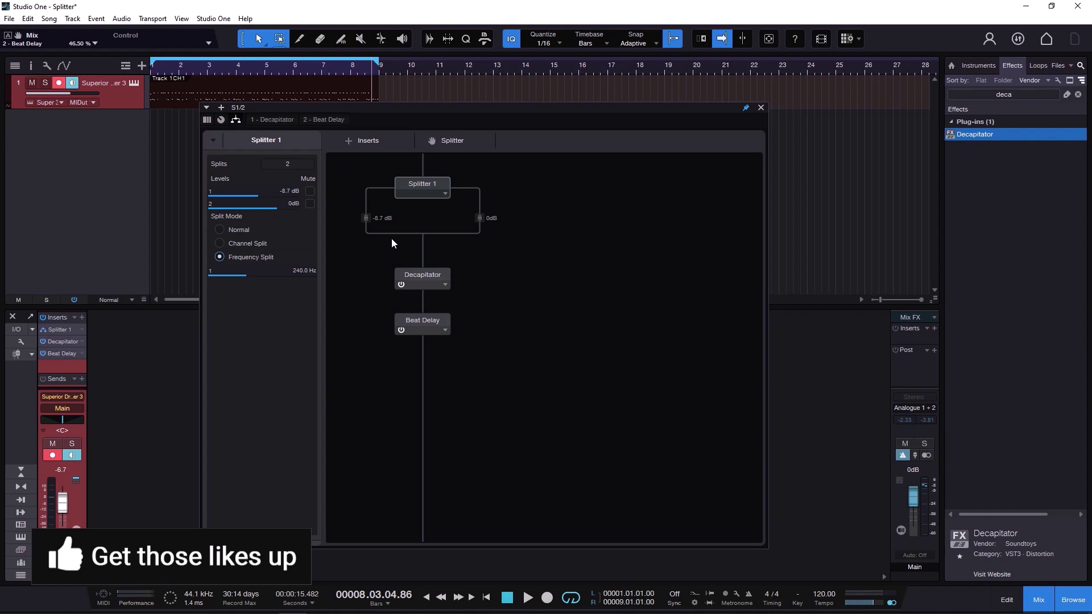
# Bypass Decapitator and Beat Delay during playback and reset Splitter 1's first level to 0 dB
pyautogui.press('space')
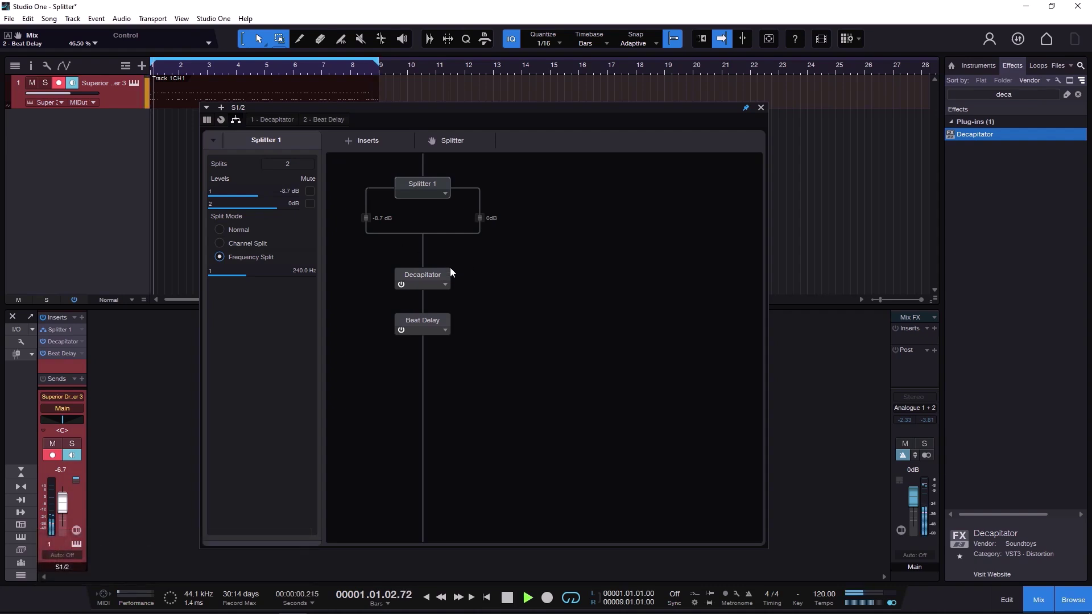
pyautogui.click(414, 280)
pyautogui.click(403, 329)
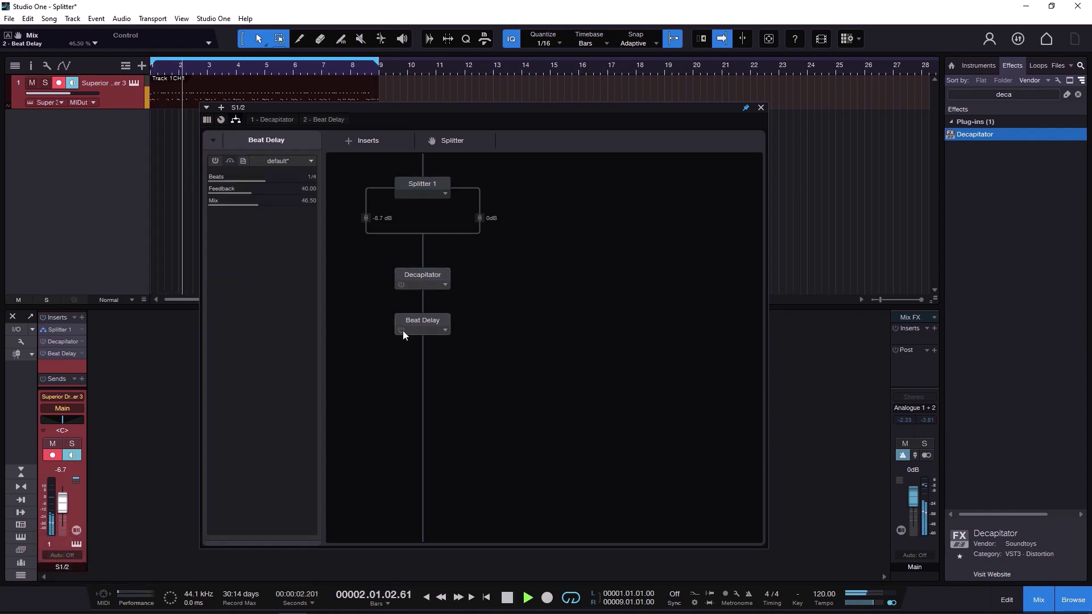
pyautogui.click(424, 181)
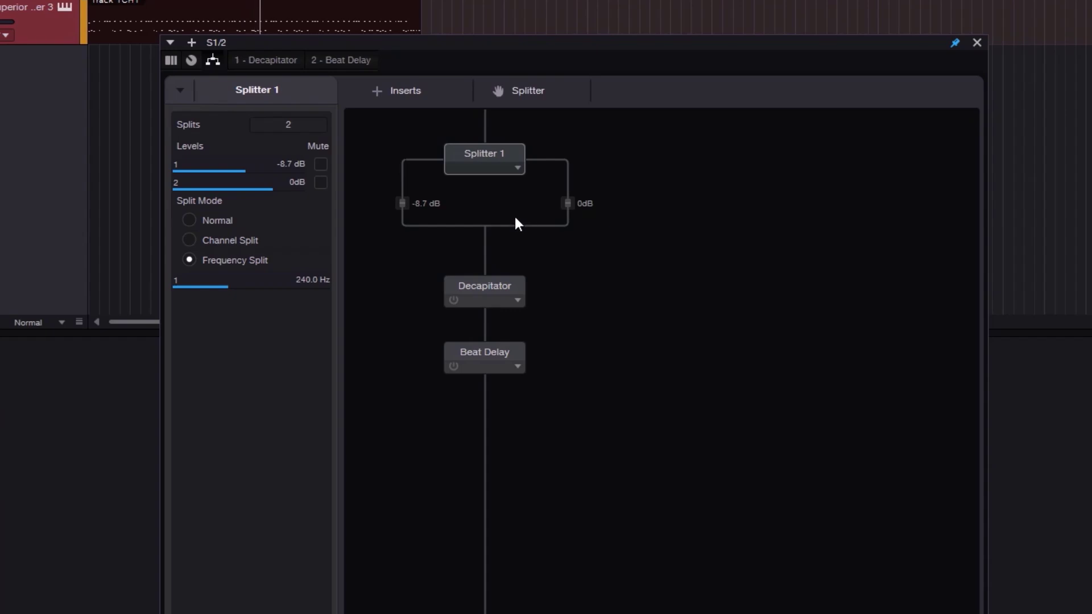
pyautogui.keyDown('ctrl'); pyautogui.click(267, 170); pyautogui.keyUp('ctrl')
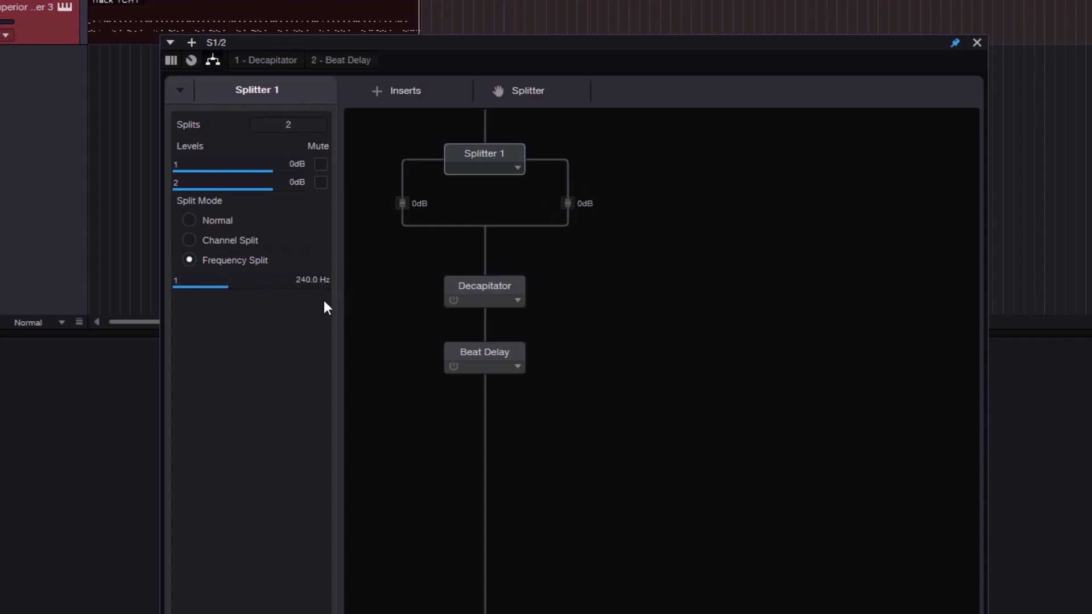
# Set Splitter 1 to 3 splits with crossover frequencies of 419.5 Hz and 1.35 kHz
pyautogui.moveTo(305, 121); pyautogui.dragTo(307, 126)
pyautogui.click(307, 125)
pyautogui.write('3')
pyautogui.press('Return')
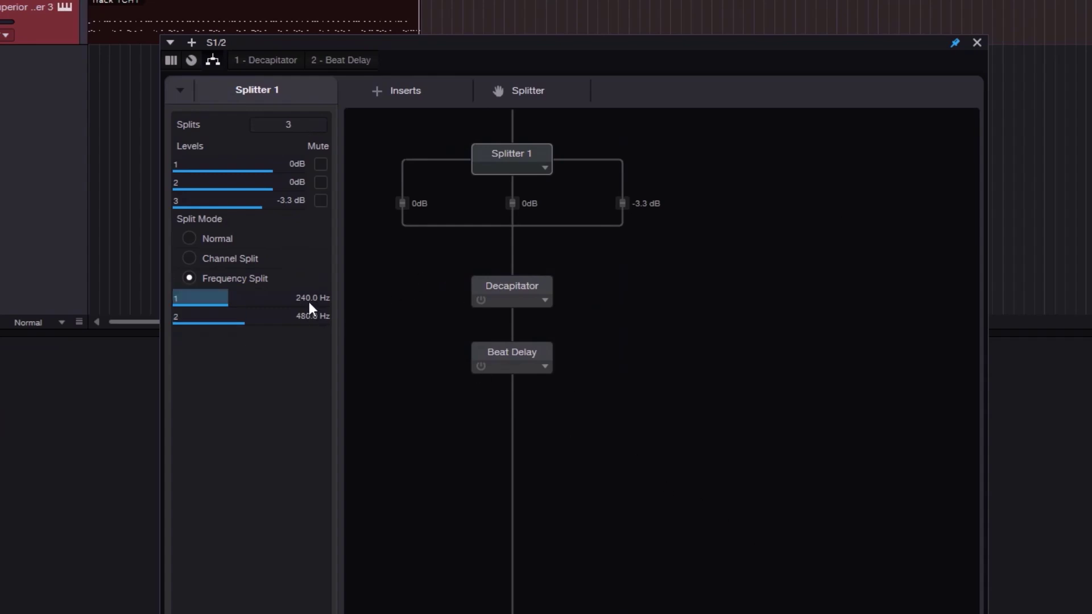
pyautogui.moveTo(309, 303); pyautogui.dragTo(331, 314)
pyautogui.moveTo(310, 320)
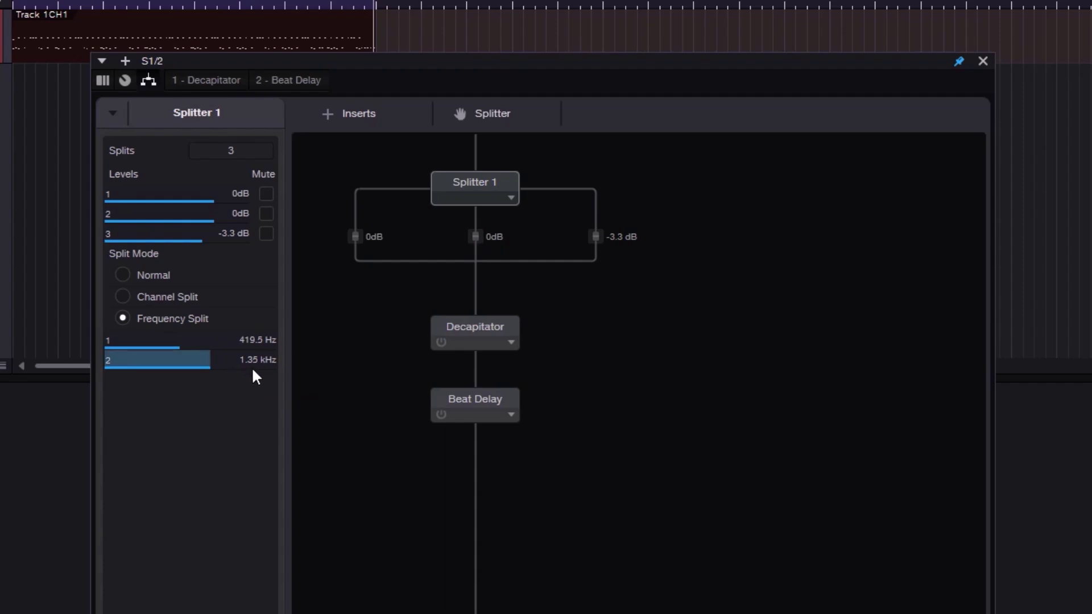
# Start playback, move Decapitator into the second branch and Beat Delay into the third, and switch both effects on
pyautogui.press('space')
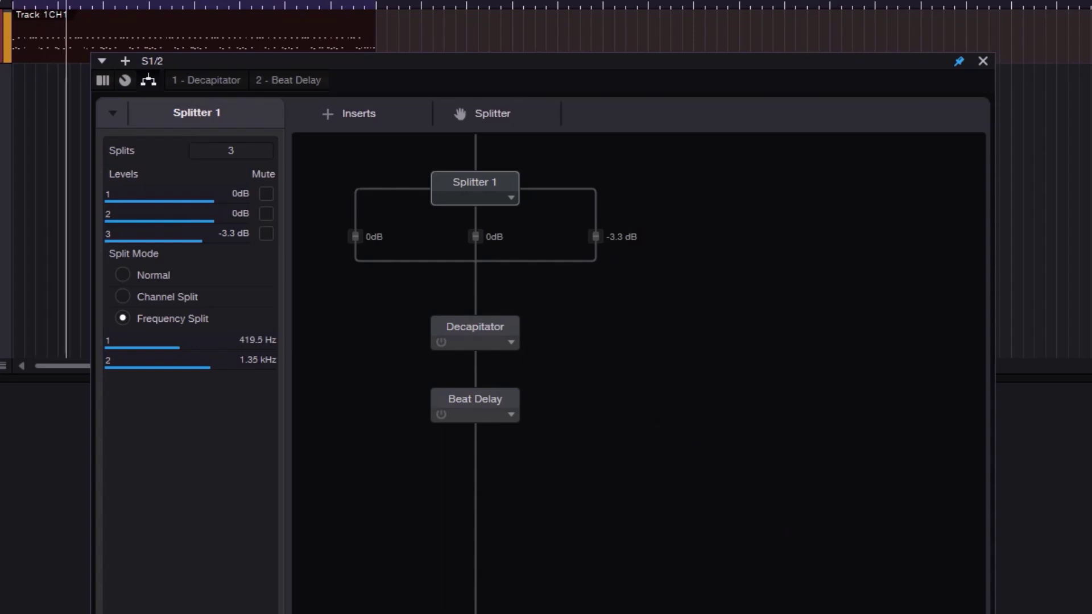
pyautogui.moveTo(470, 337); pyautogui.dragTo(484, 255)
pyautogui.click(503, 398)
pyautogui.moveTo(503, 398); pyautogui.dragTo(598, 264)
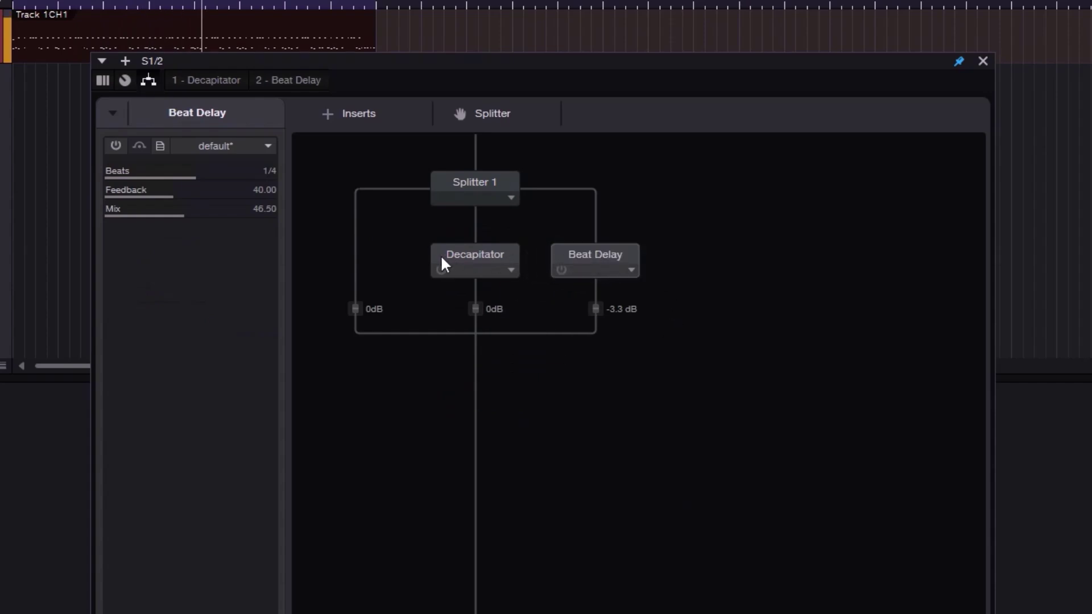
pyautogui.click(442, 271)
pyautogui.click(561, 270)
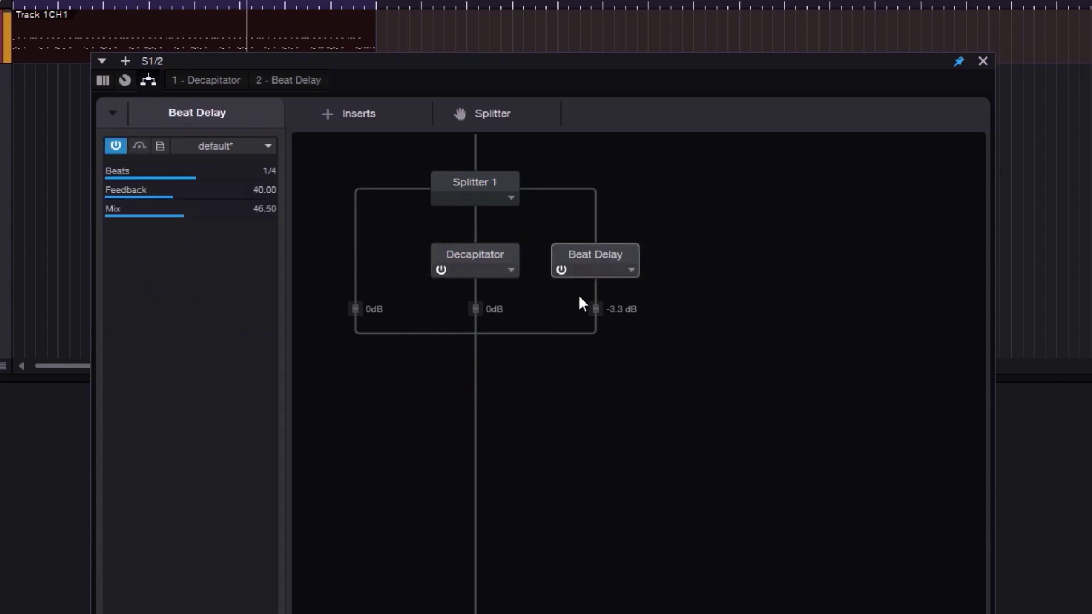
# Show Splitter 1's settings and mute its first and second branches to hear the Beat Delay band alone
pyautogui.click(483, 185)
pyautogui.click(353, 219)
pyautogui.click(483, 229)
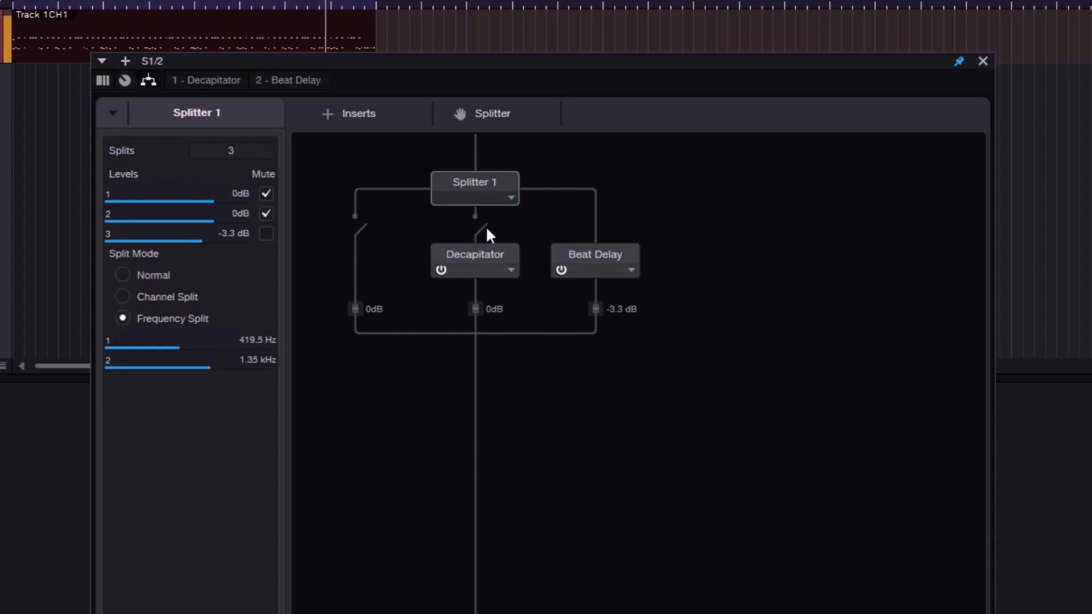
pyautogui.click(599, 228)
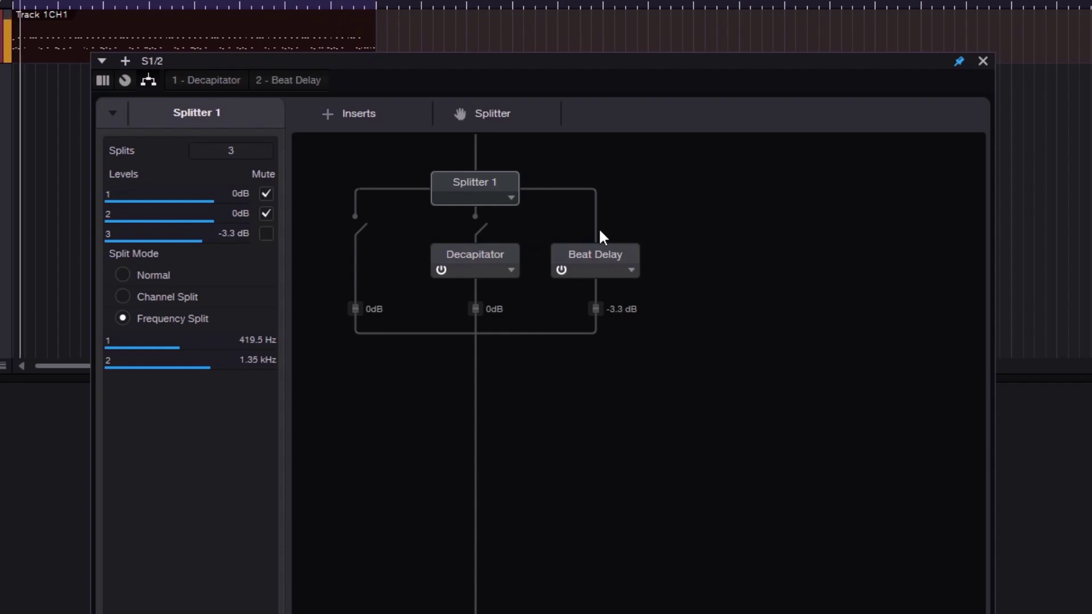
pyautogui.click(599, 228)
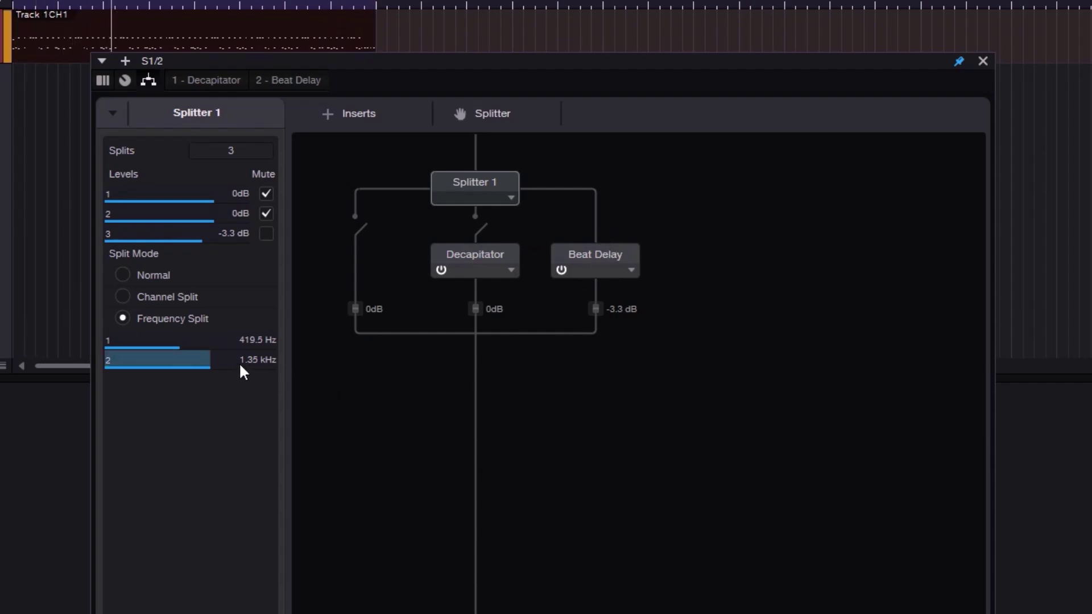
# Unmute Splitter 1's first branch and leave the second and third muted to hear the low band alone
pyautogui.click(479, 230)
pyautogui.click(358, 228)
pyautogui.click(481, 229)
pyautogui.click(599, 229)
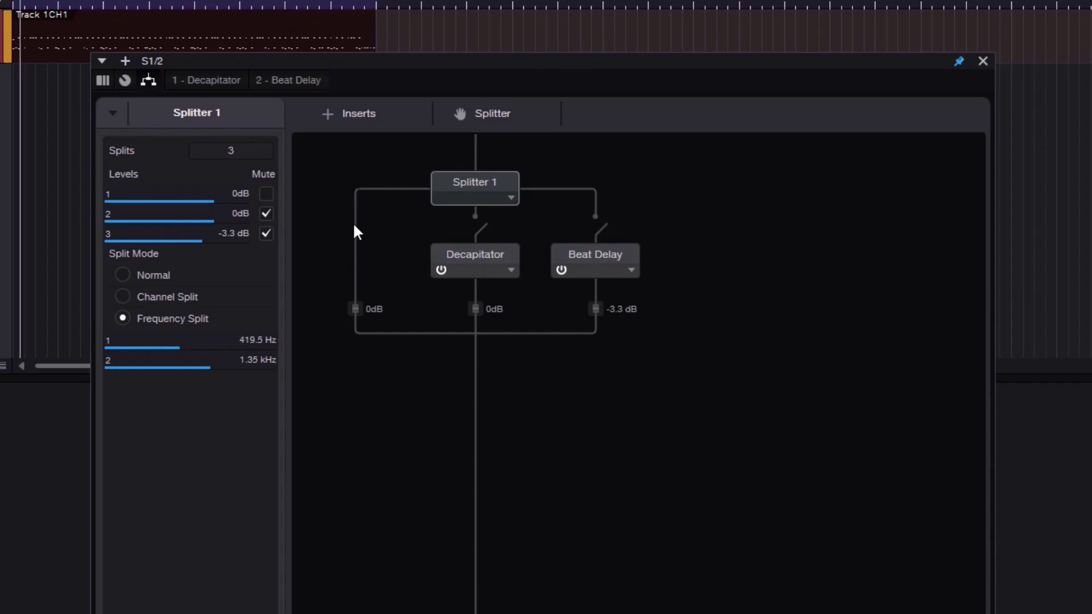
# Unmute Splitter 1's second and third branches and set the third branch's level to 0 dB
pyautogui.click(476, 226)
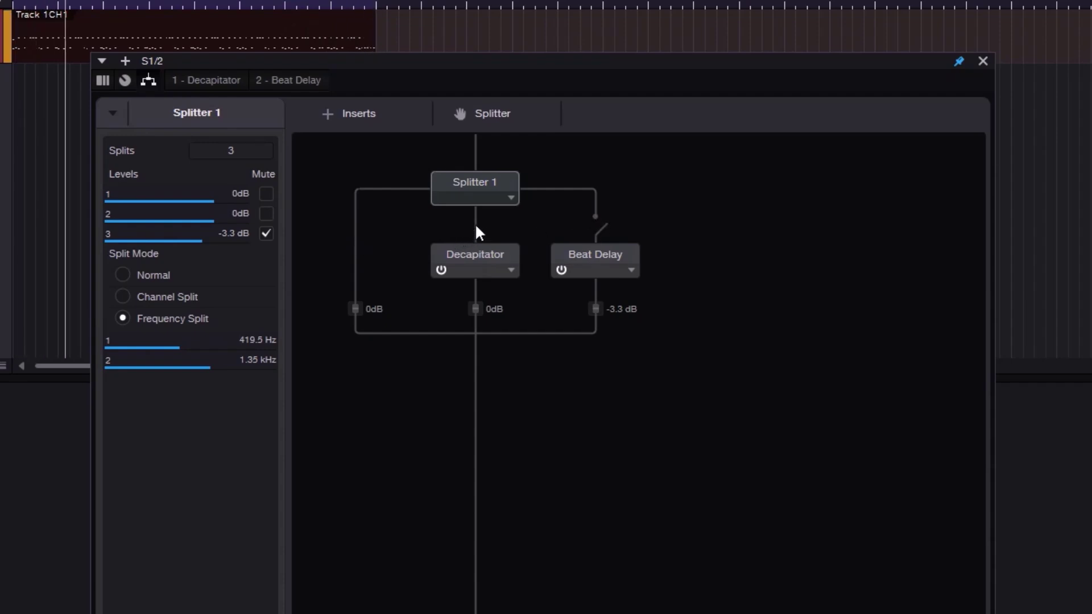
pyautogui.click(598, 227)
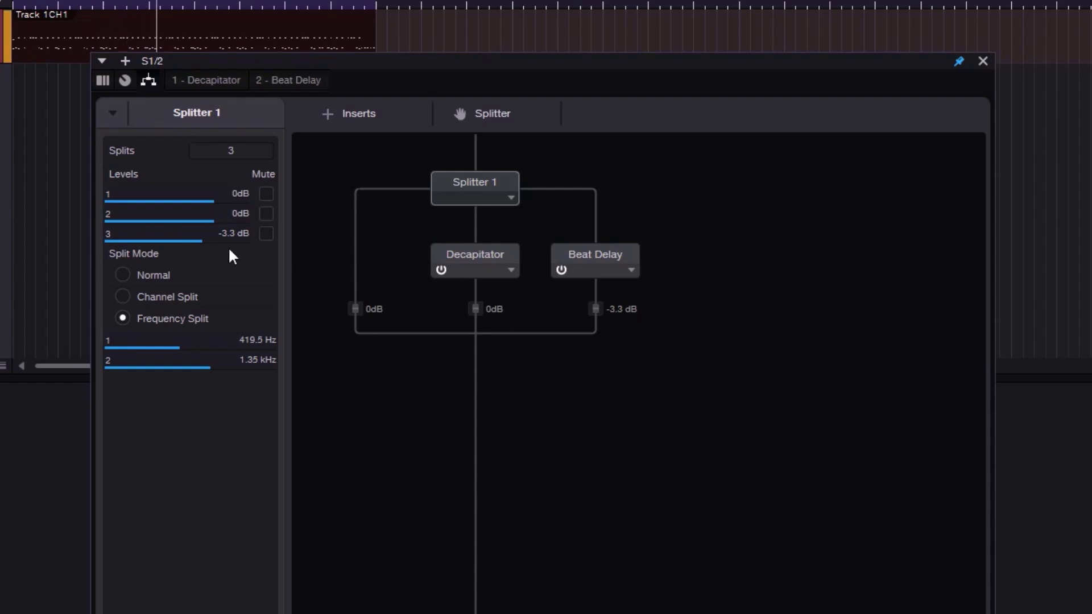
pyautogui.moveTo(208, 238); pyautogui.dragTo(219, 242)
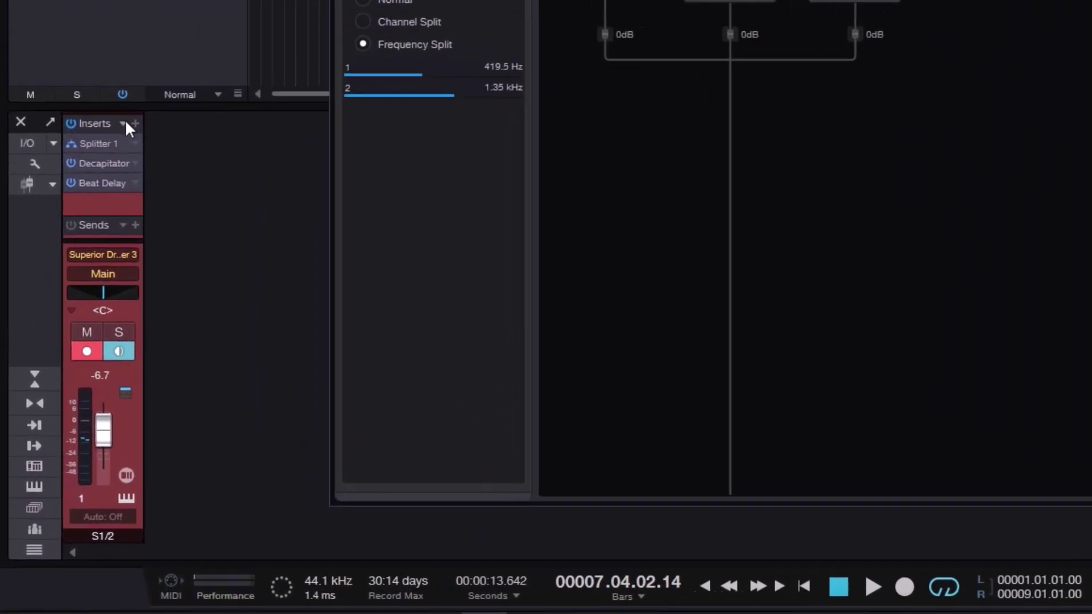
# Replace the "default" FX chain with the drum channel's current inserts and move the channel editor window slightly aside
pyautogui.click(74, 318)
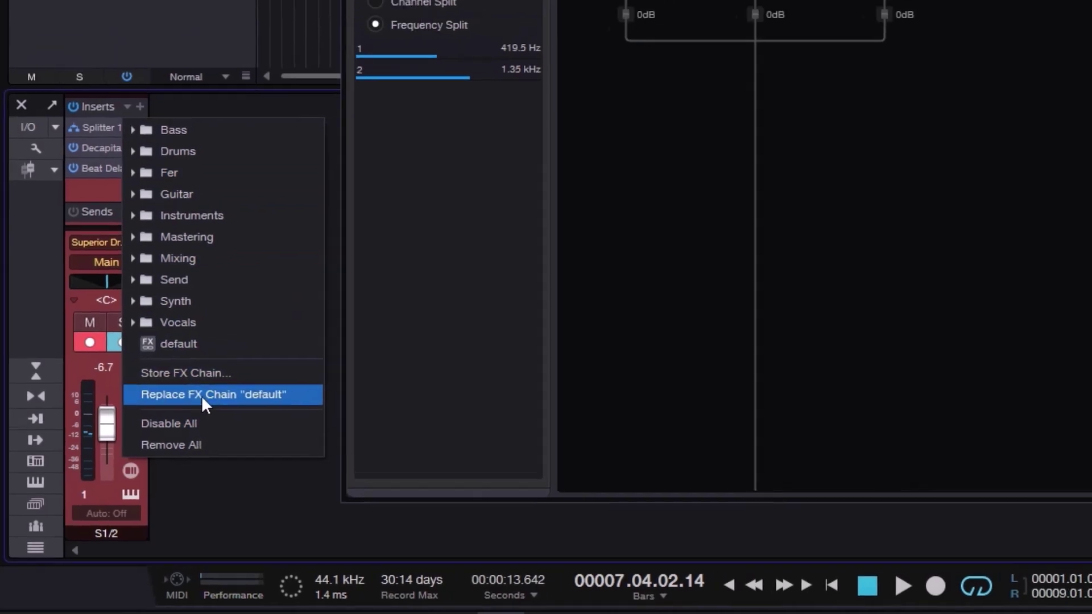
pyautogui.click(202, 394)
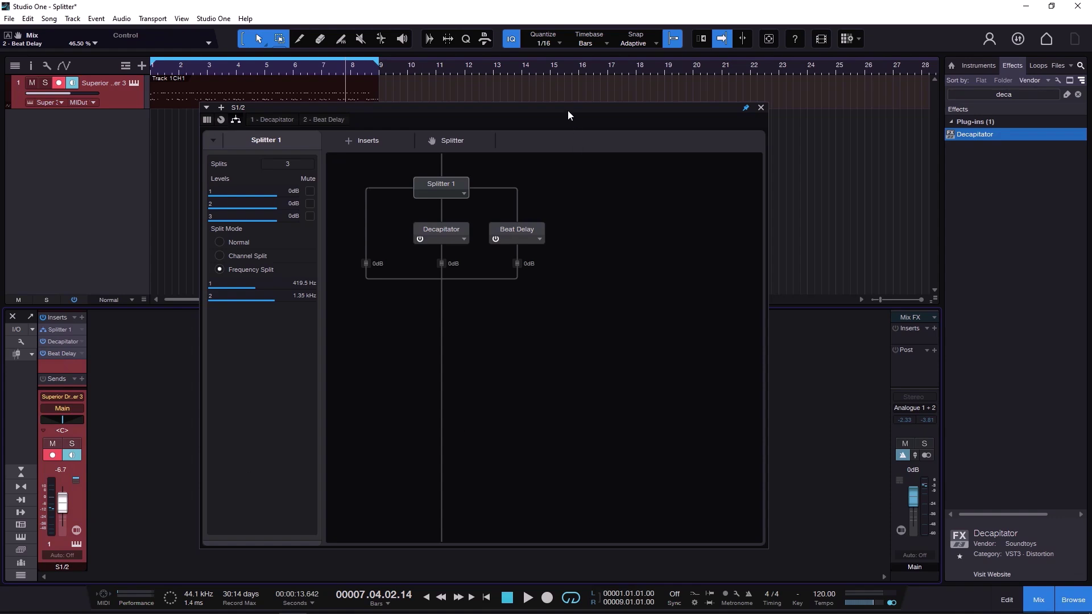
pyautogui.moveTo(568, 111); pyautogui.dragTo(612, 116)
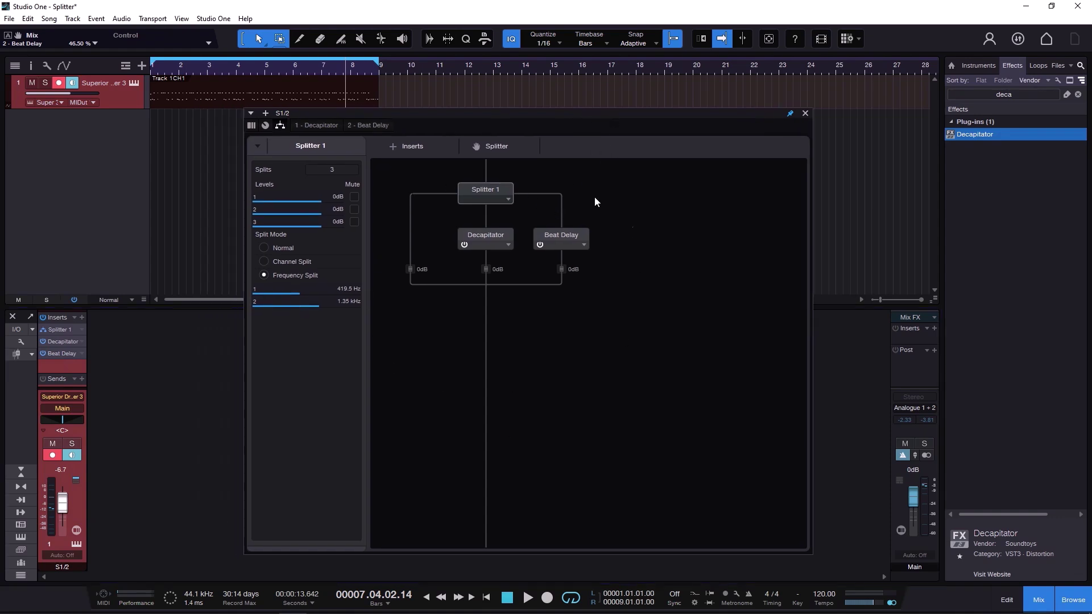